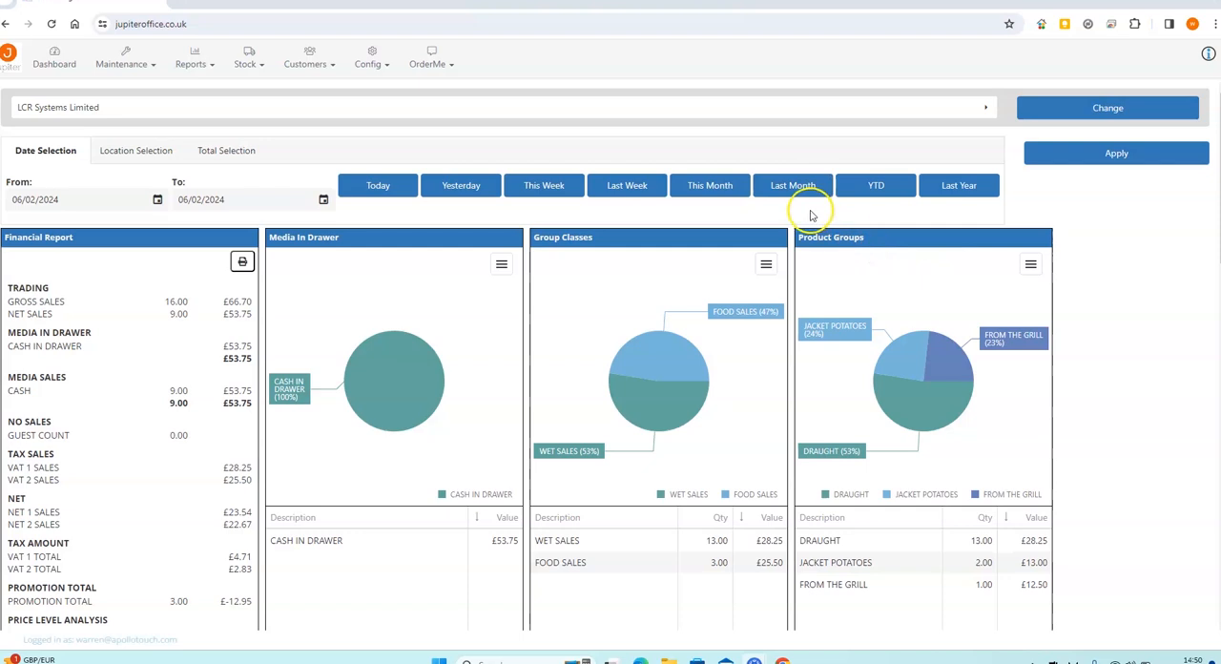
Open the supplier details for LCR SYSTEMS ltd, review its name, reference and notes fields, and save the record
{"action": "left_click", "coordinate": [260, 65]}
{"action": "mouse_move", "coordinate": [253, 241]}
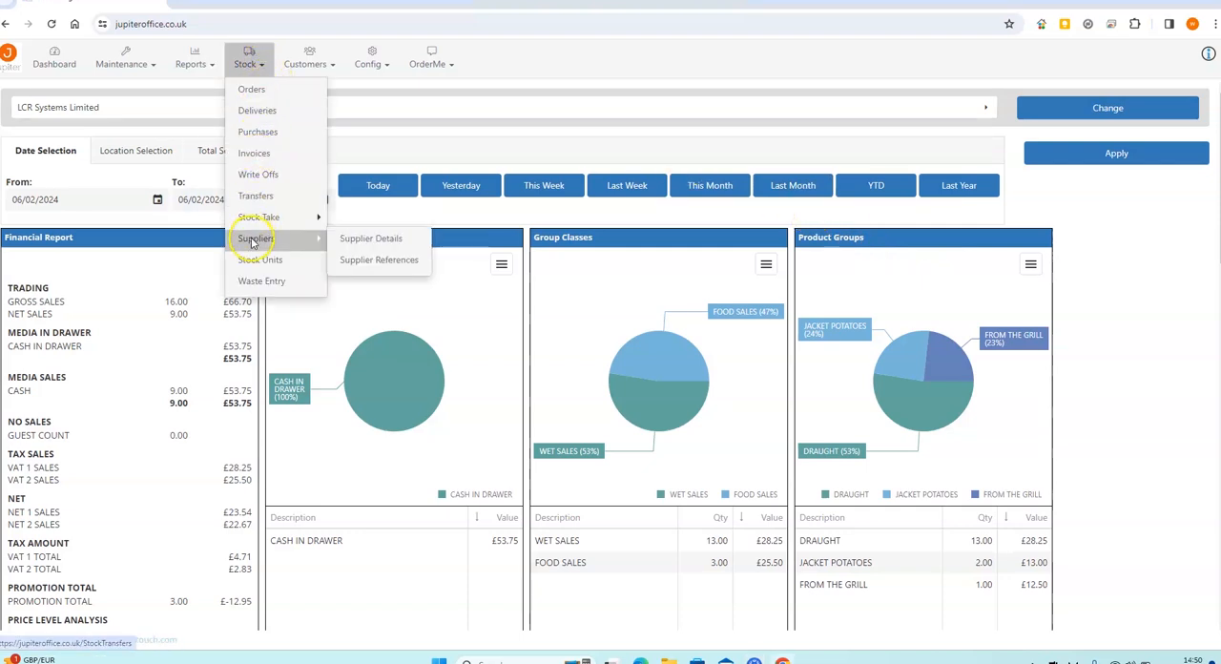
{"action": "left_click", "coordinate": [372, 240]}
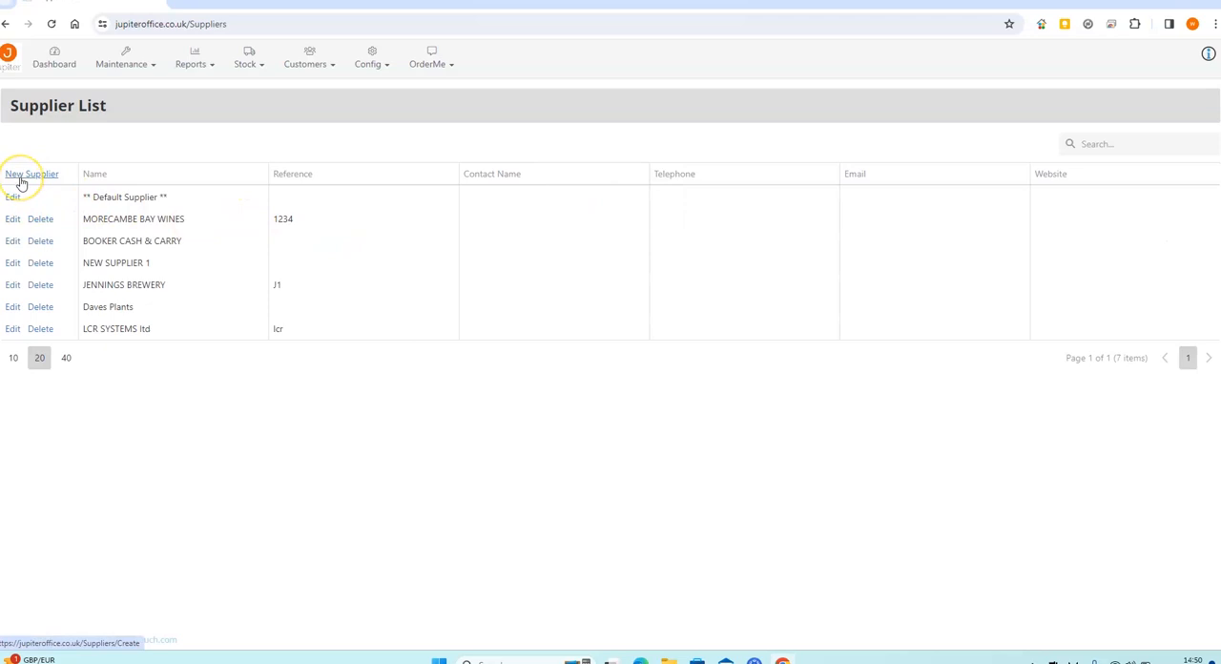
{"action": "left_click", "coordinate": [12, 329]}
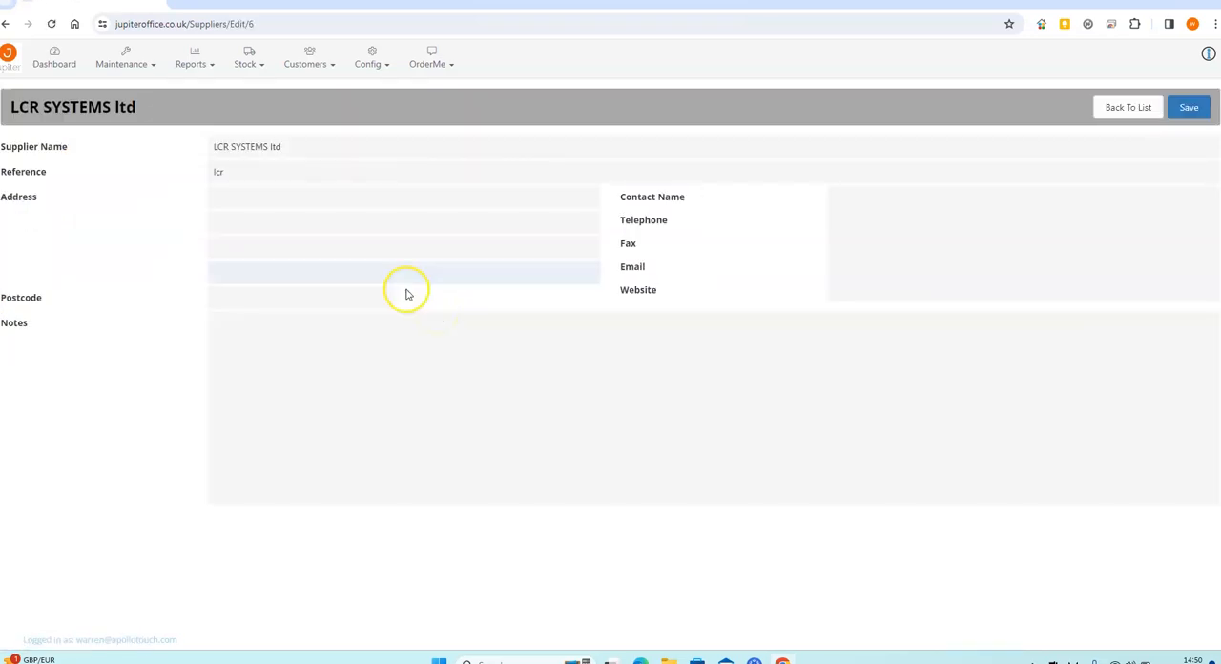
{"action": "left_click", "coordinate": [323, 148]}
{"action": "left_click", "coordinate": [316, 172]}
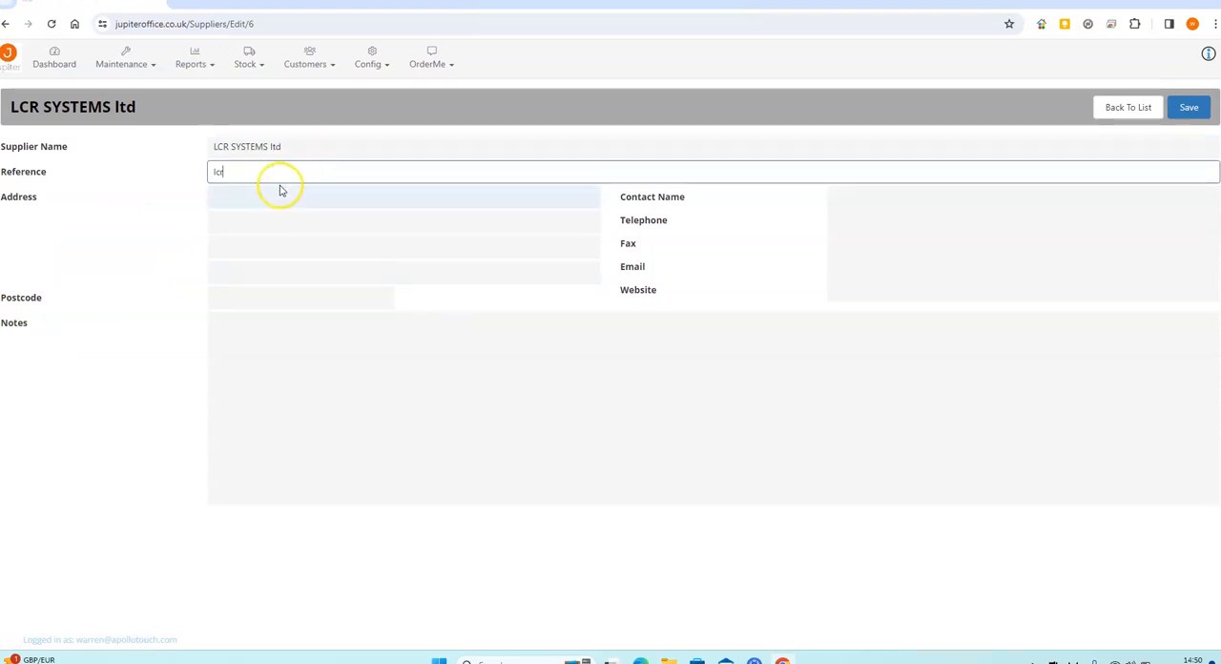
{"action": "left_click", "coordinate": [400, 382]}
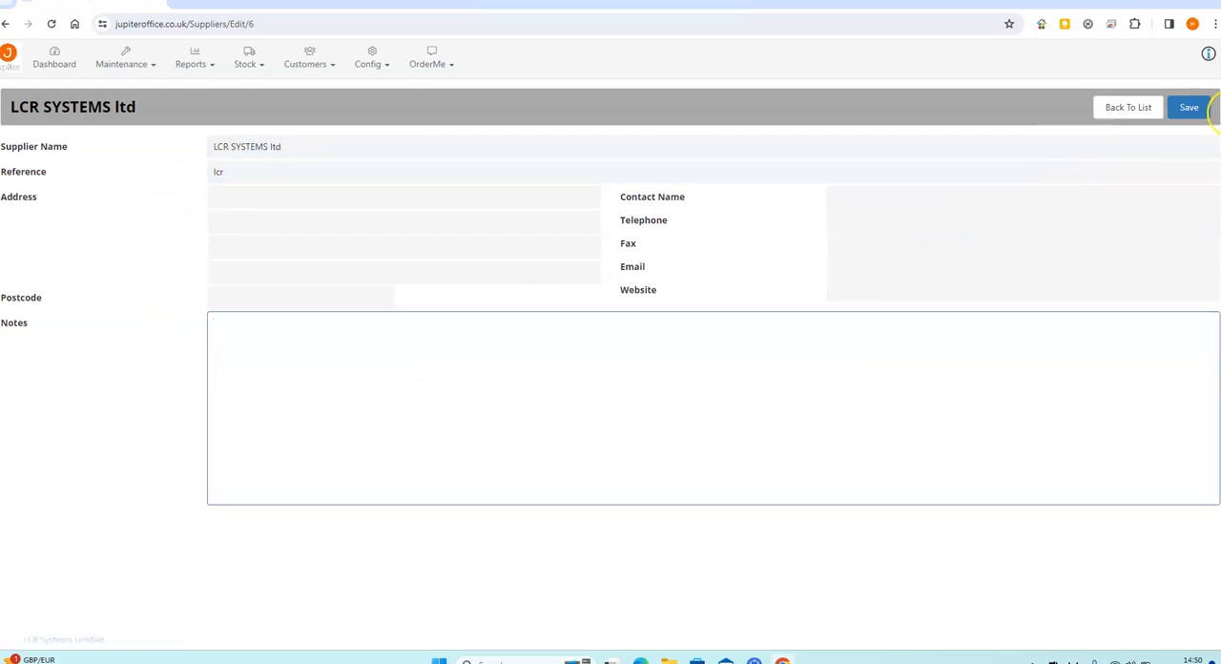
{"action": "left_click", "coordinate": [1192, 110]}
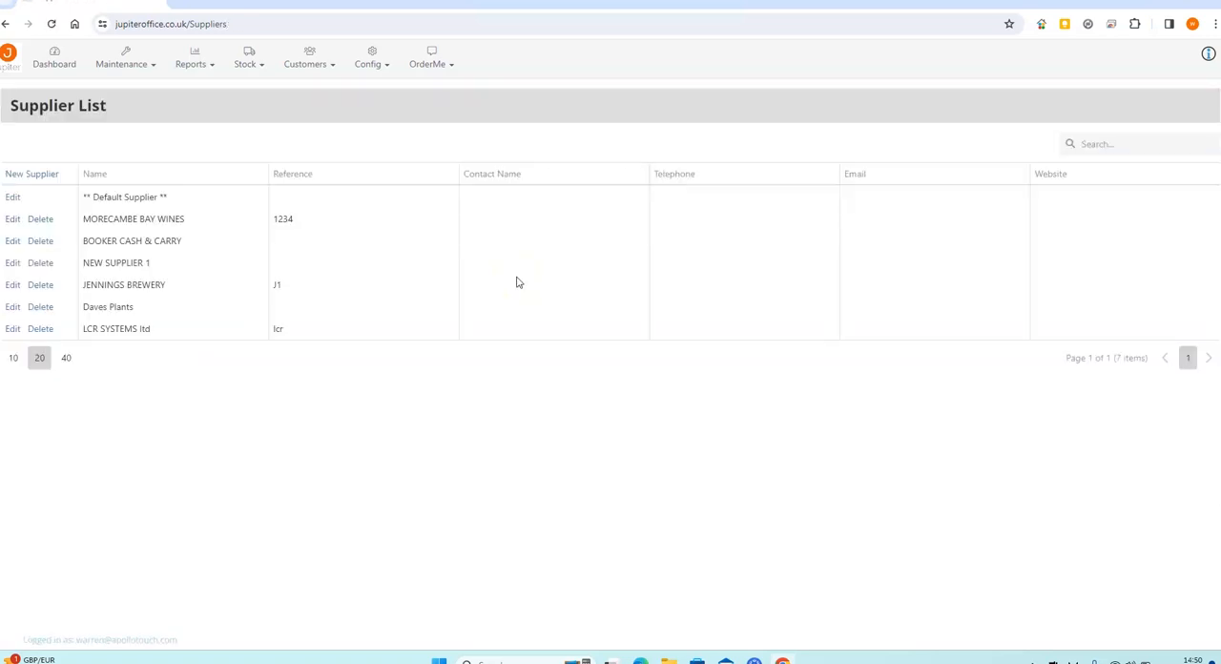
Open the BARREL (88) stock unit, review its description and units for sale, and save it
{"action": "left_click", "coordinate": [251, 59]}
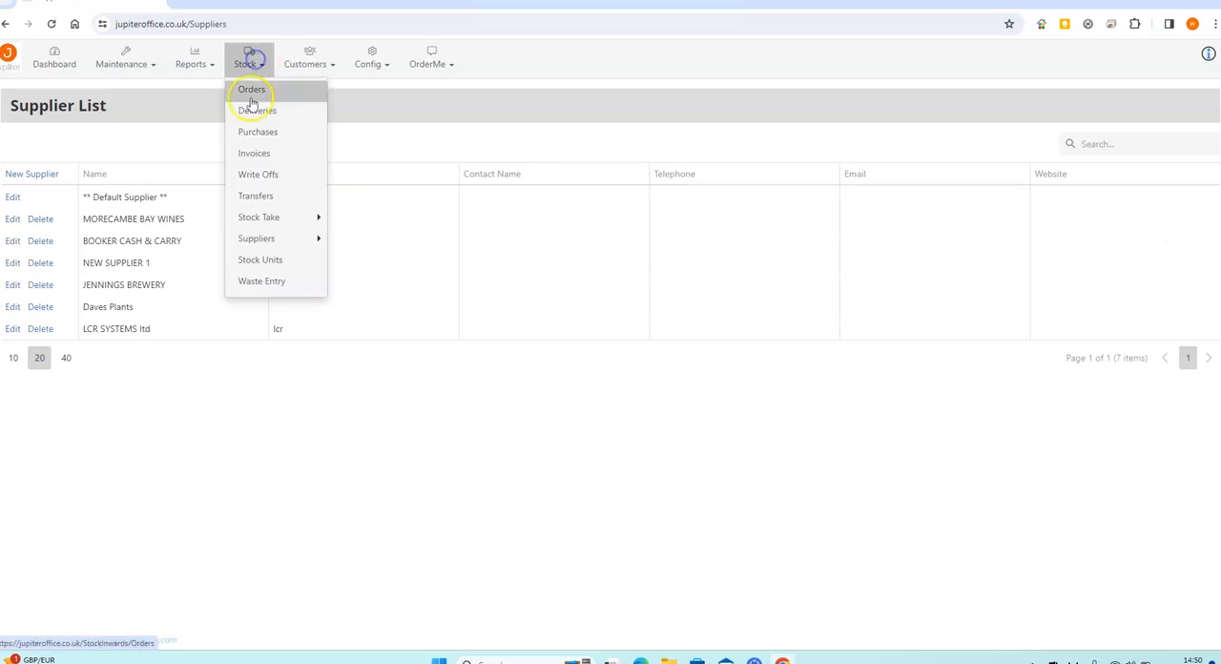
{"action": "left_click", "coordinate": [253, 265]}
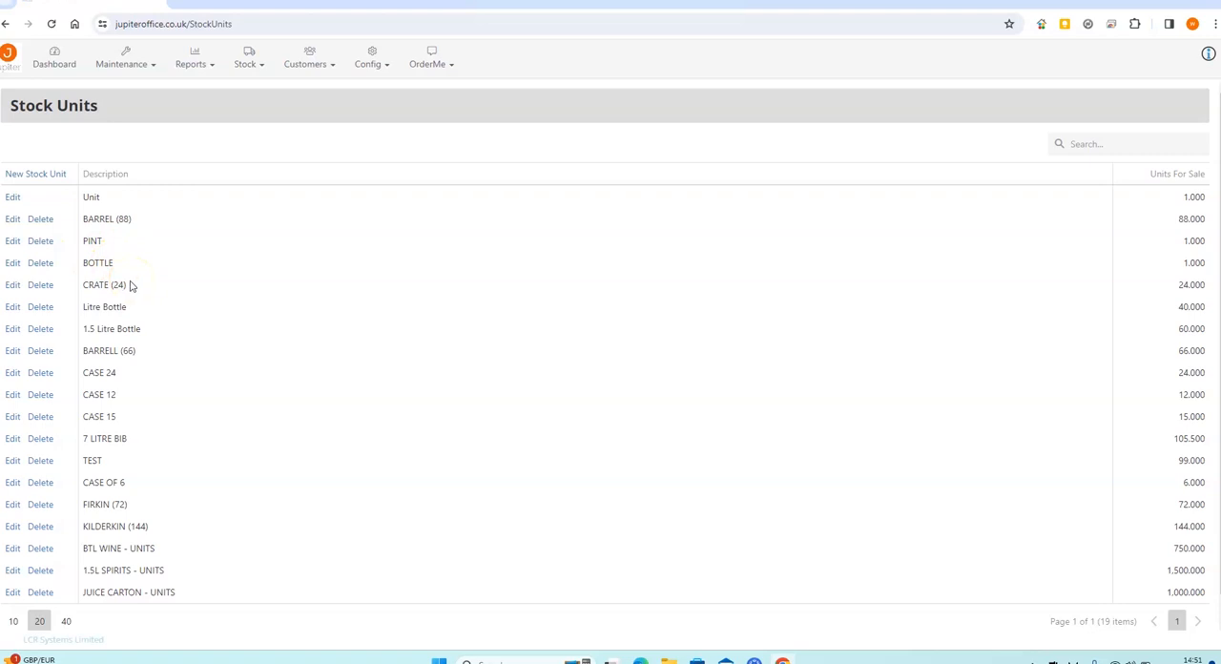
{"action": "left_click", "coordinate": [12, 218]}
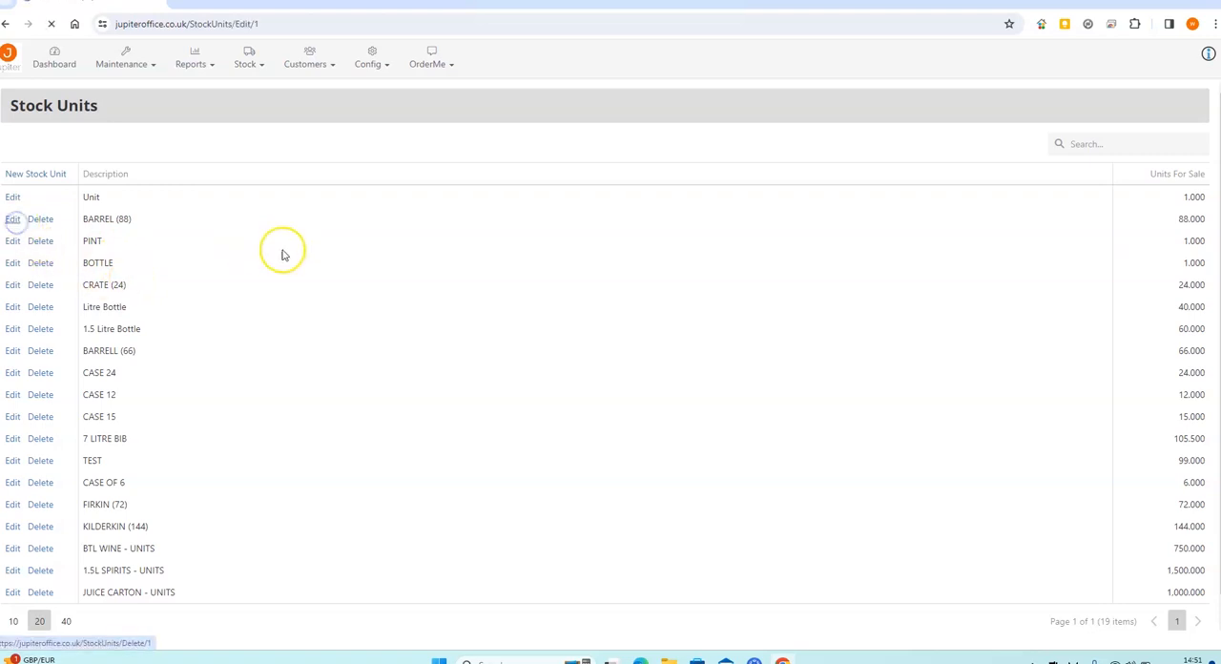
{"action": "left_click", "coordinate": [299, 148]}
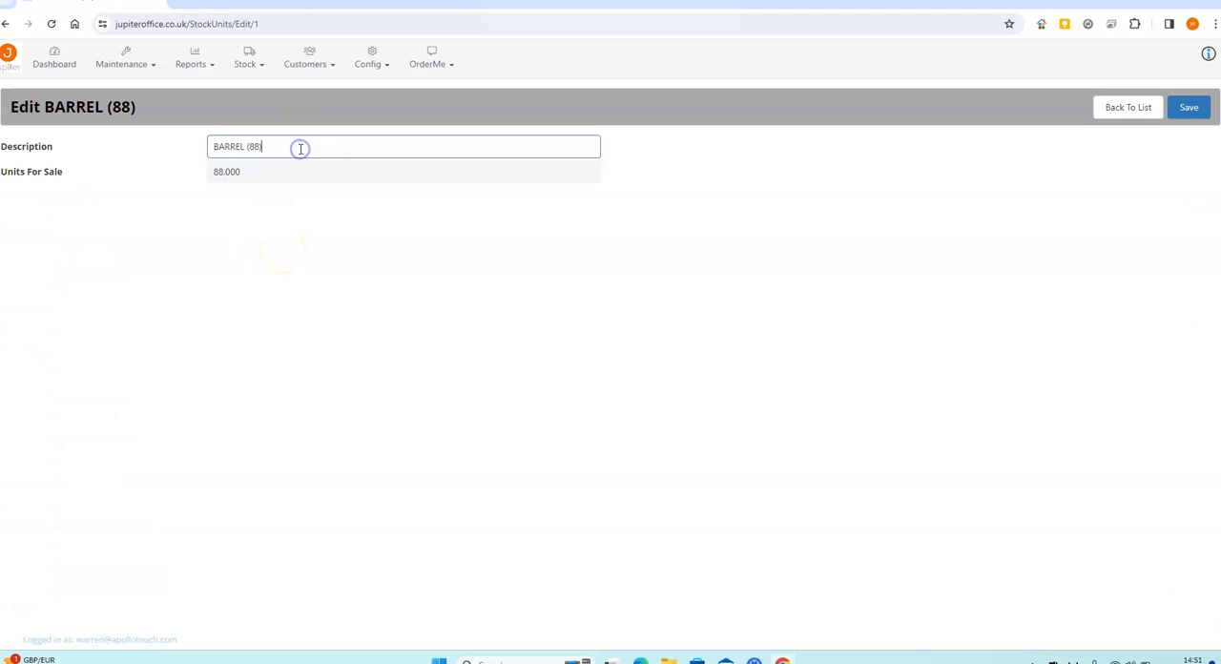
{"action": "left_click", "coordinate": [300, 172]}
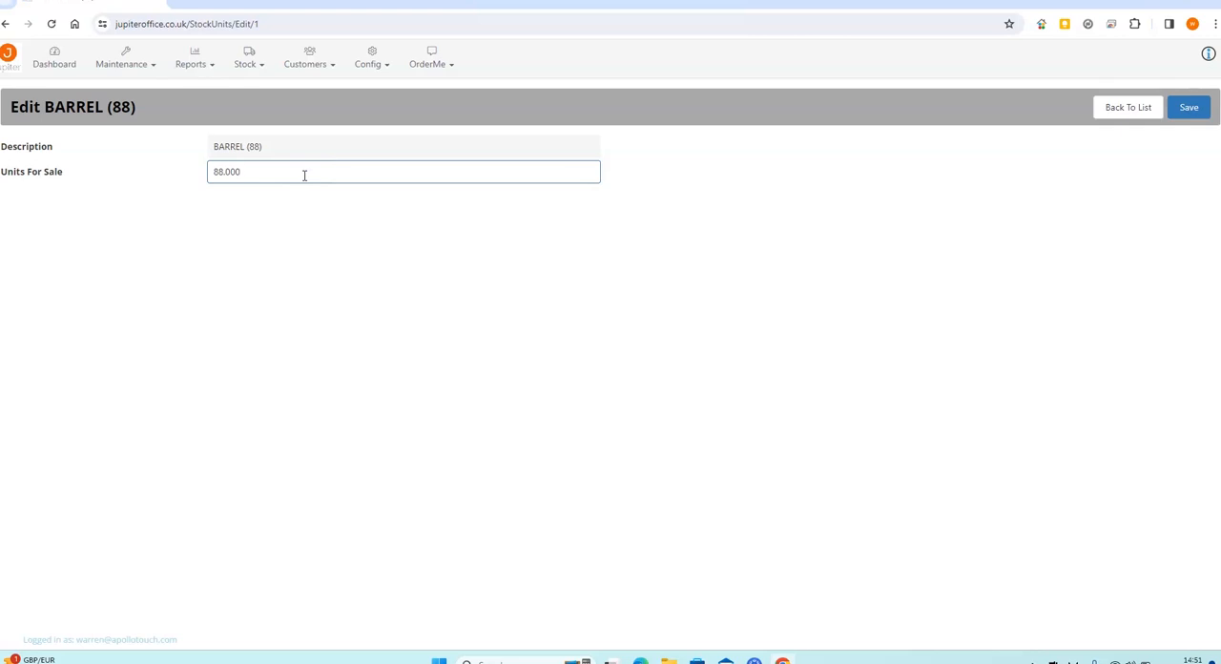
{"action": "left_click", "coordinate": [1188, 107]}
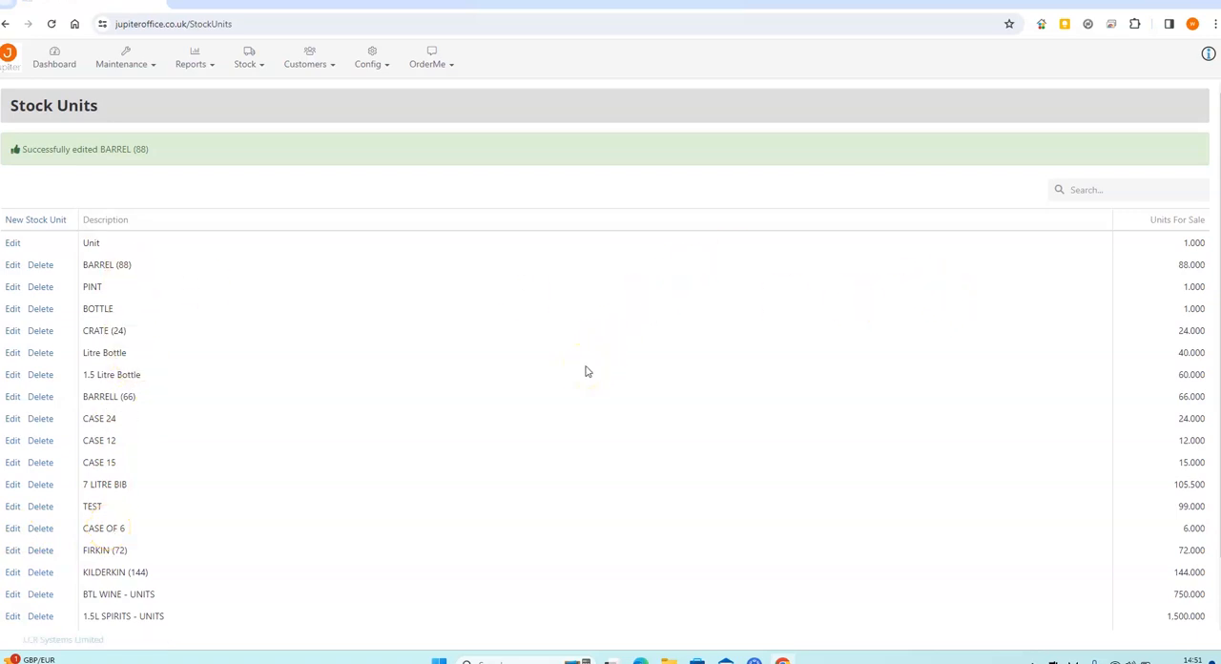
Open product D123 BECKS for editing from the product list and enable stock management for it
{"action": "left_click", "coordinate": [126, 61]}
{"action": "mouse_move", "coordinate": [128, 84]}
{"action": "left_click", "coordinate": [295, 90]}
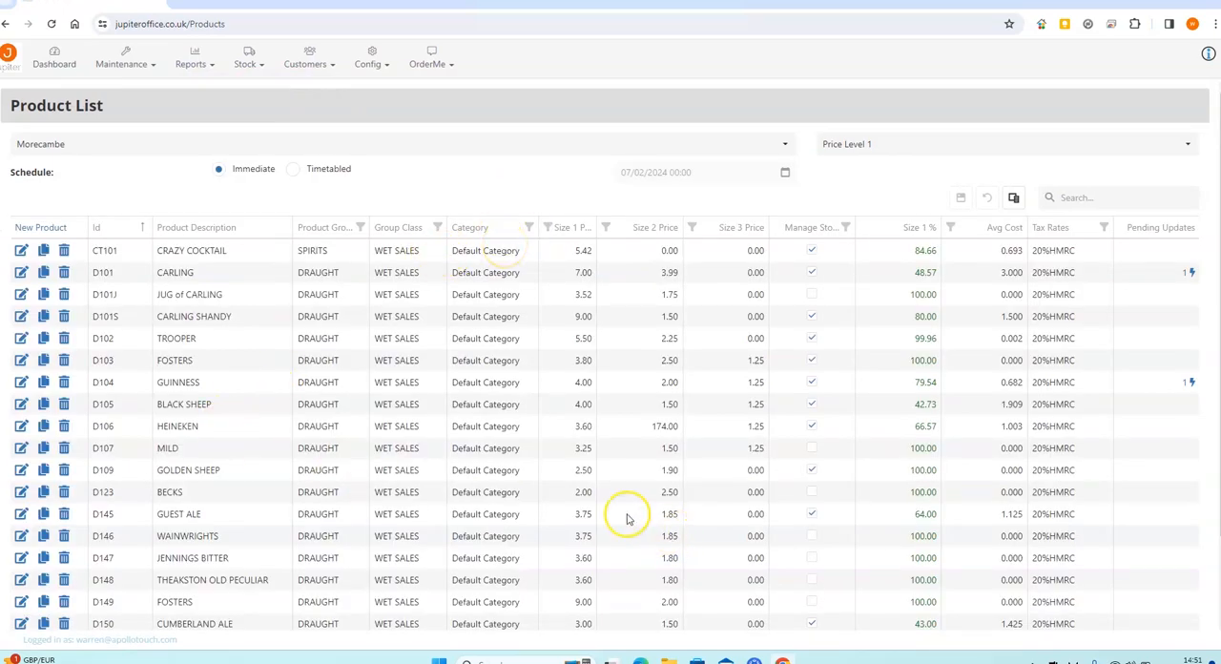
{"action": "left_click", "coordinate": [21, 491]}
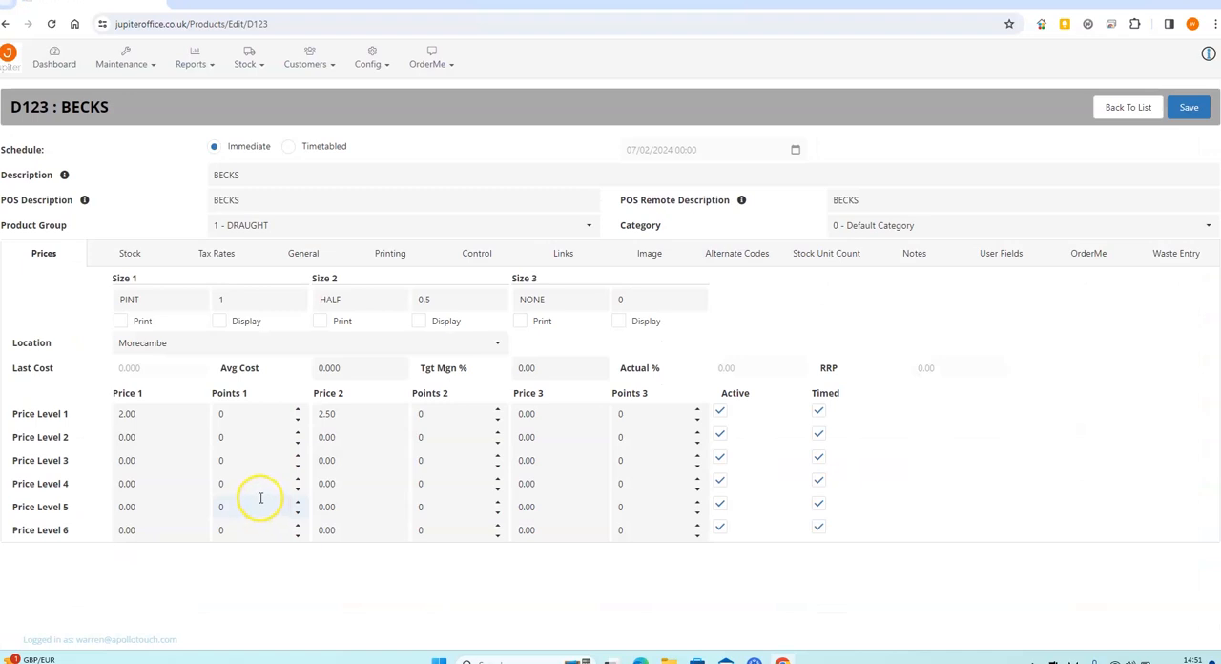
{"action": "left_click", "coordinate": [130, 256]}
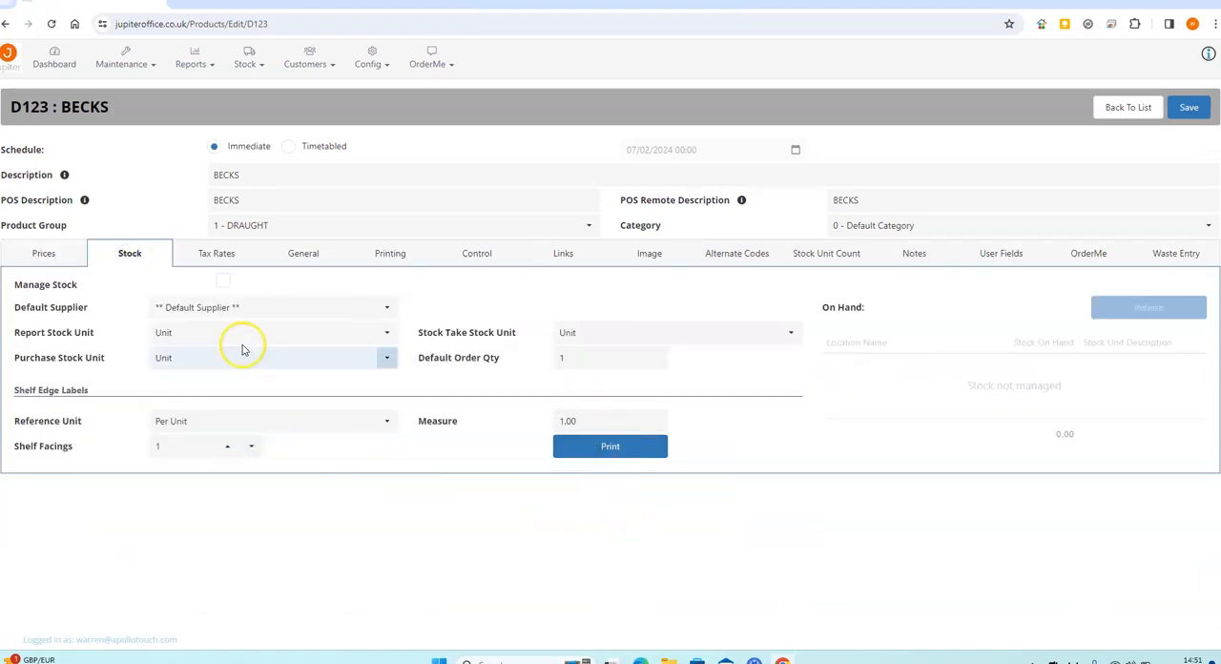
{"action": "left_click", "coordinate": [223, 281]}
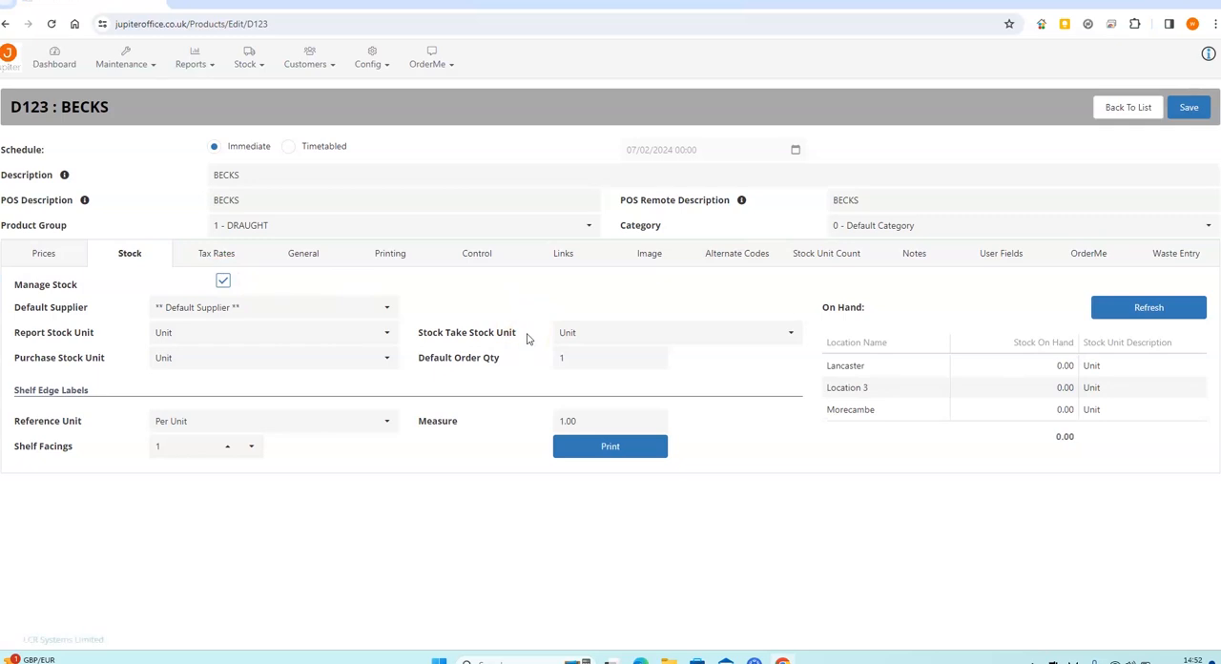
Set the product's default supplier to MORECAMBE BAY WINES and its report stock unit to Unit
{"action": "left_click", "coordinate": [286, 308]}
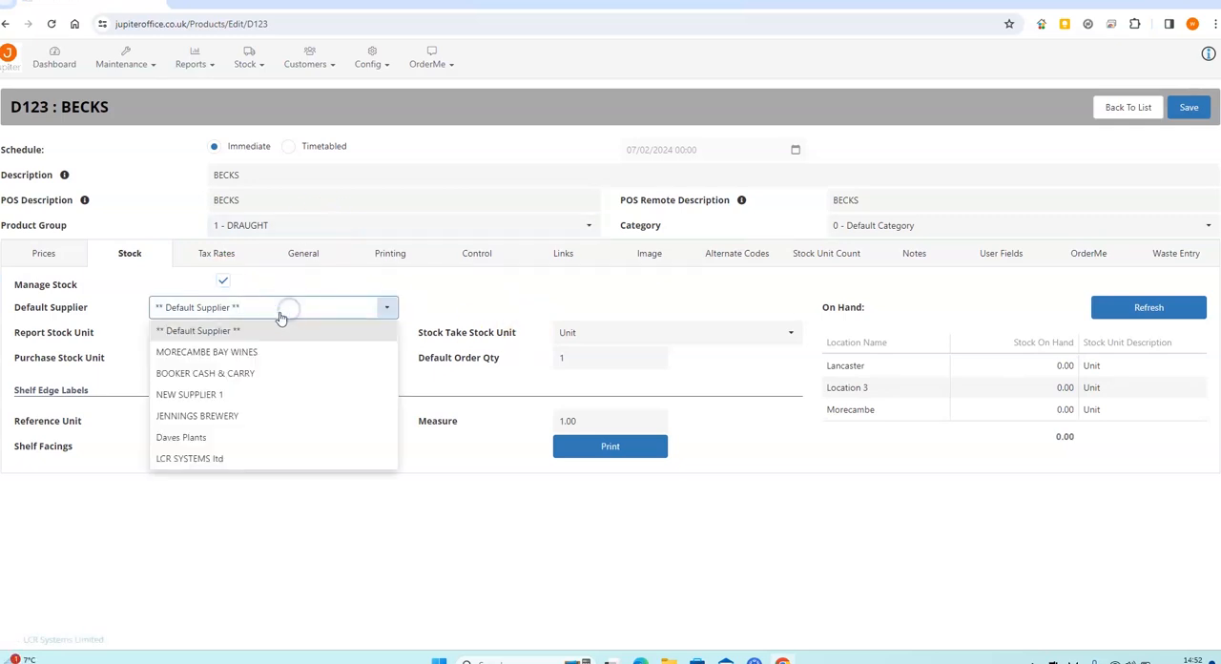
{"action": "left_click", "coordinate": [235, 355]}
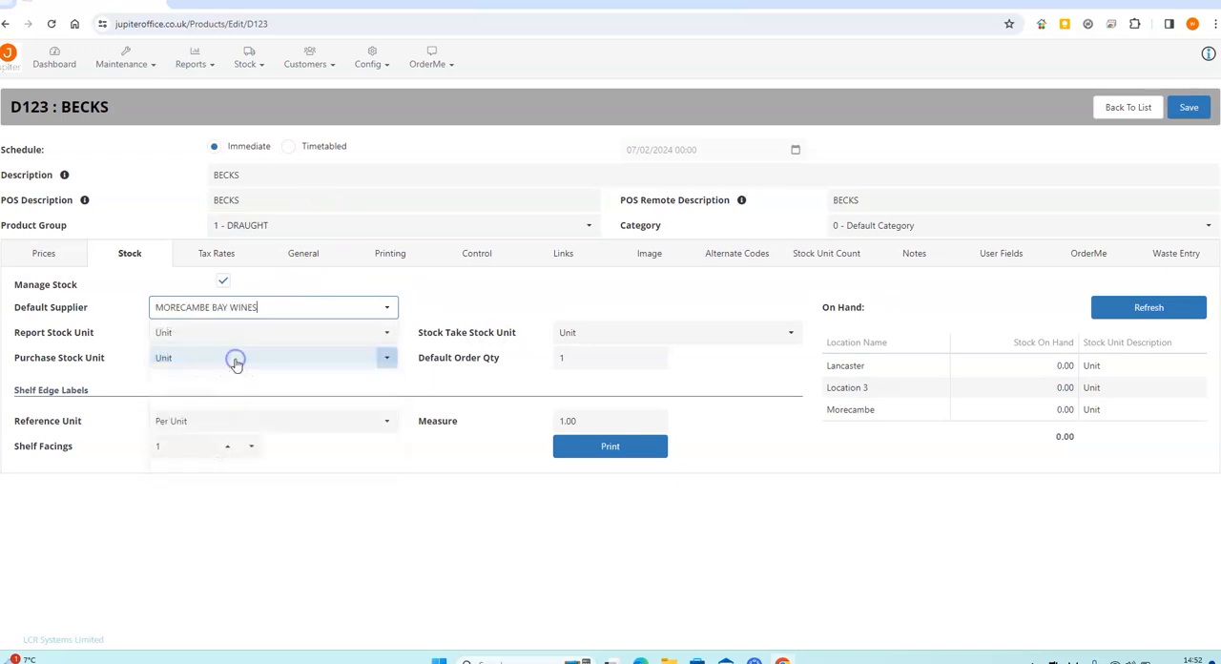
{"action": "left_click", "coordinate": [386, 334]}
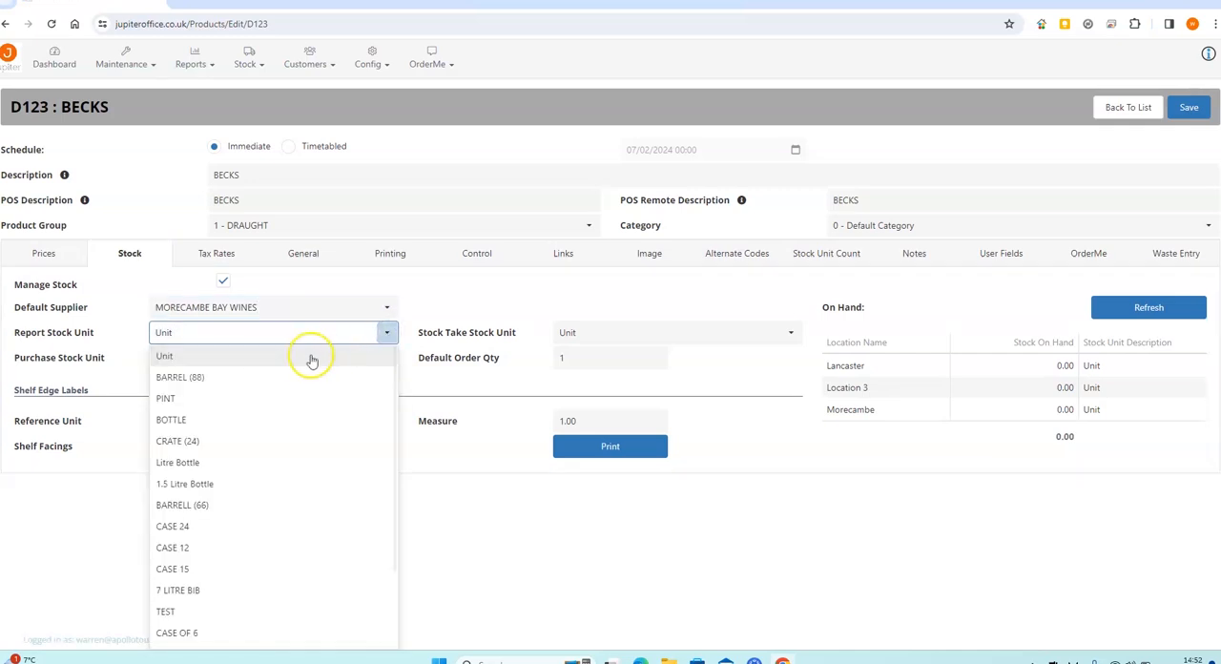
{"action": "left_click", "coordinate": [292, 357]}
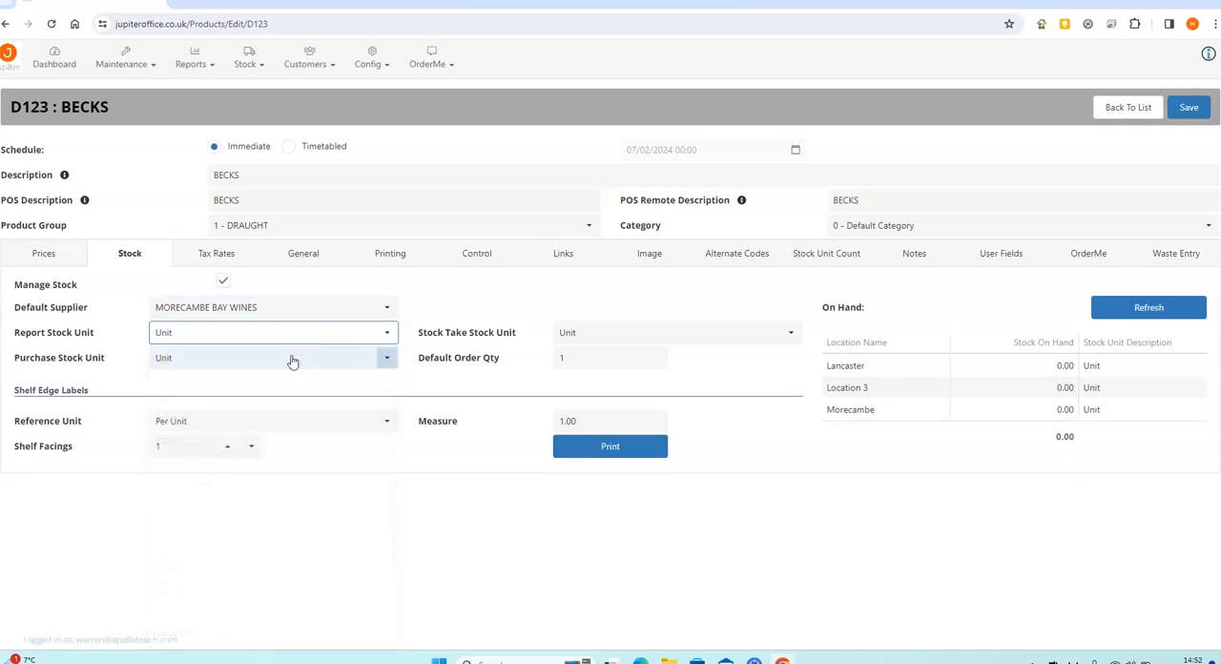
Set the purchase stock unit to BARREL (88) and the stock take stock unit to PINT
{"action": "left_click", "coordinate": [385, 359]}
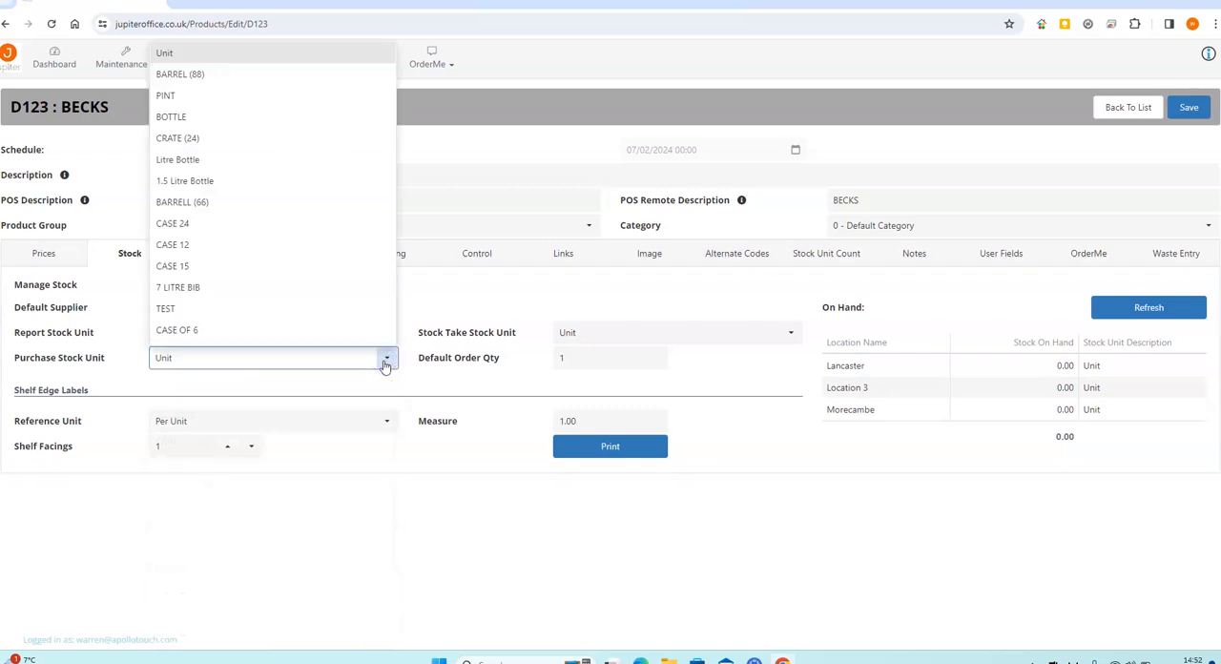
{"action": "left_click", "coordinate": [249, 73]}
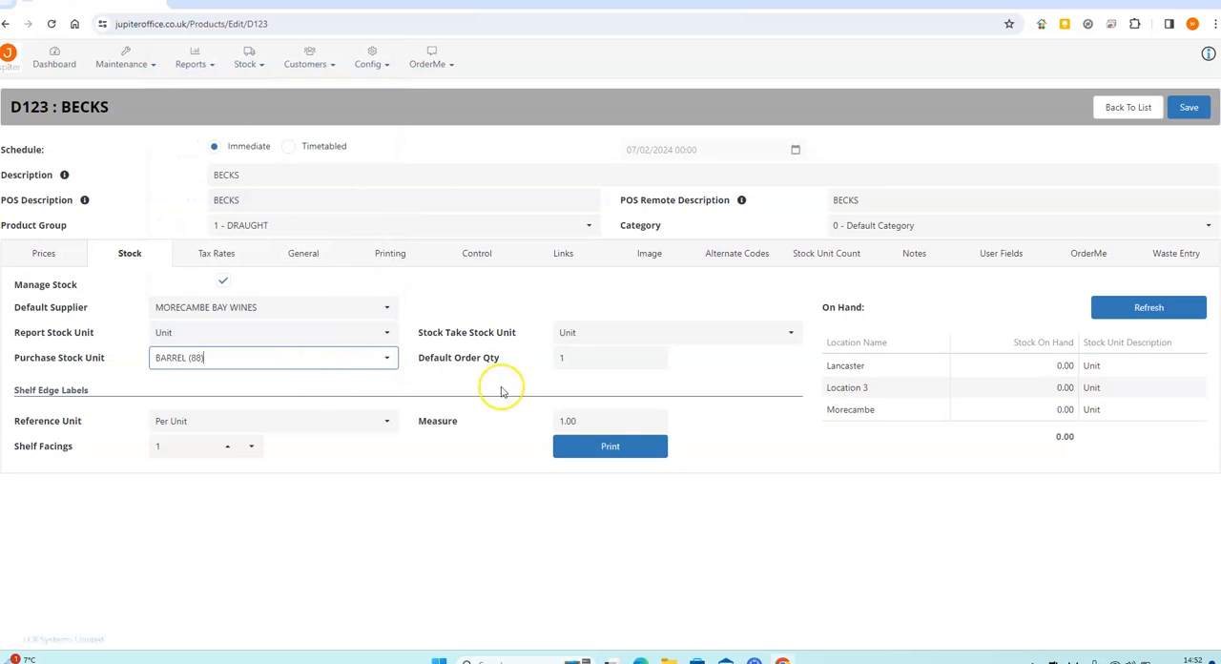
{"action": "left_click", "coordinate": [790, 332]}
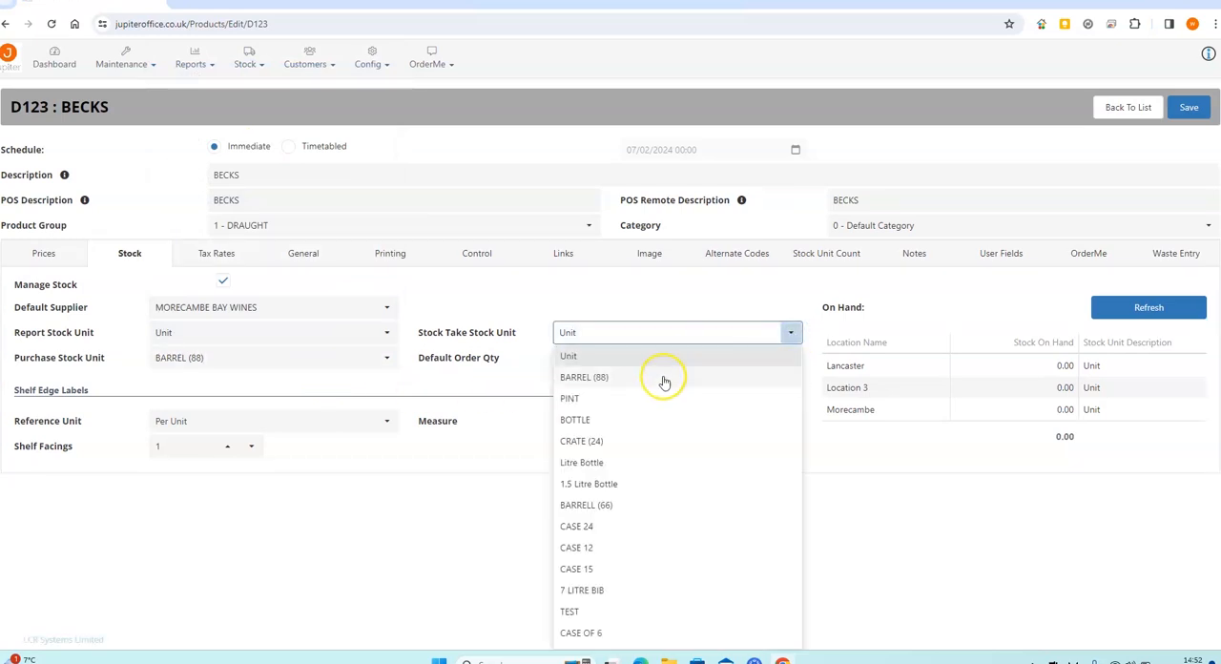
{"action": "left_click", "coordinate": [659, 395]}
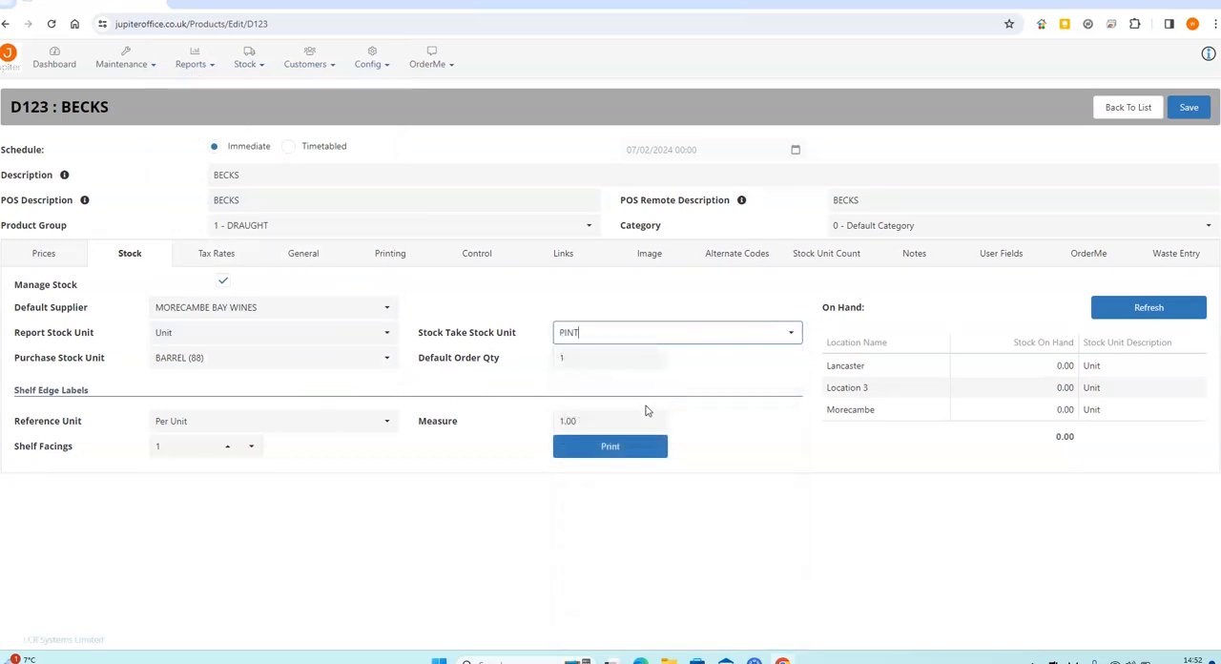
{"action": "left_click", "coordinate": [589, 356]}
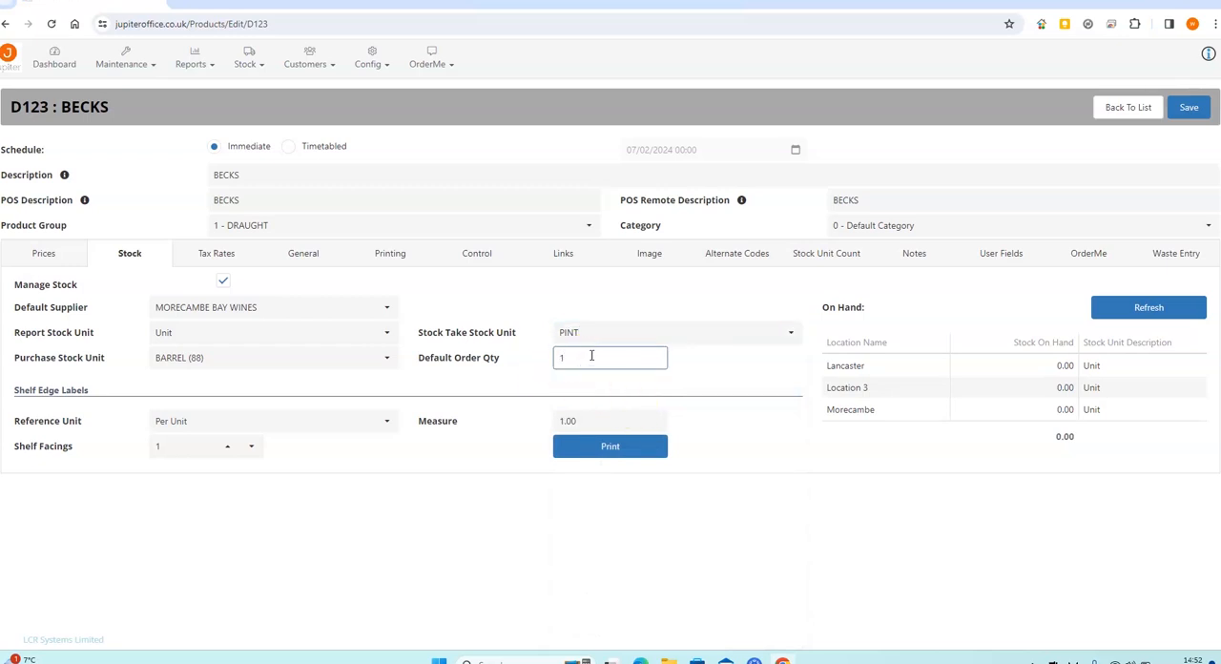
Set the average cost of BECKS to 1.000 in its price settings for the Morecambe location
{"action": "left_click", "coordinate": [32, 254]}
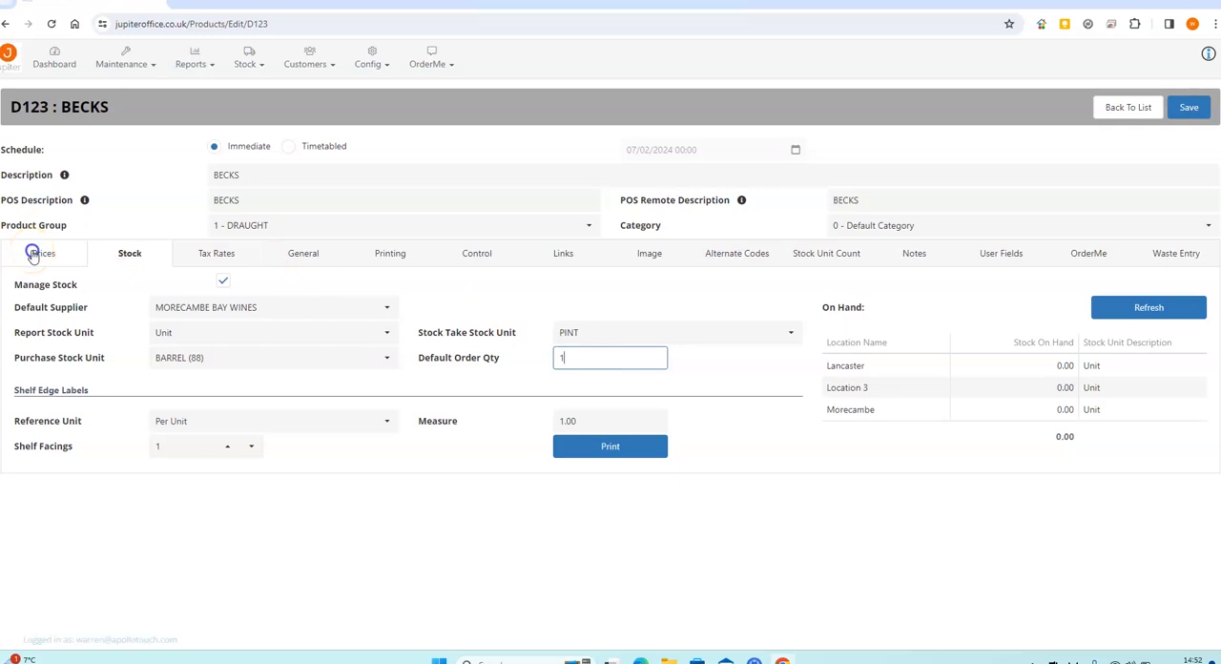
{"action": "left_click", "coordinate": [369, 371]}
{"action": "left_click_drag", "start_coordinate": [361, 371], "coordinate": [302, 371]}
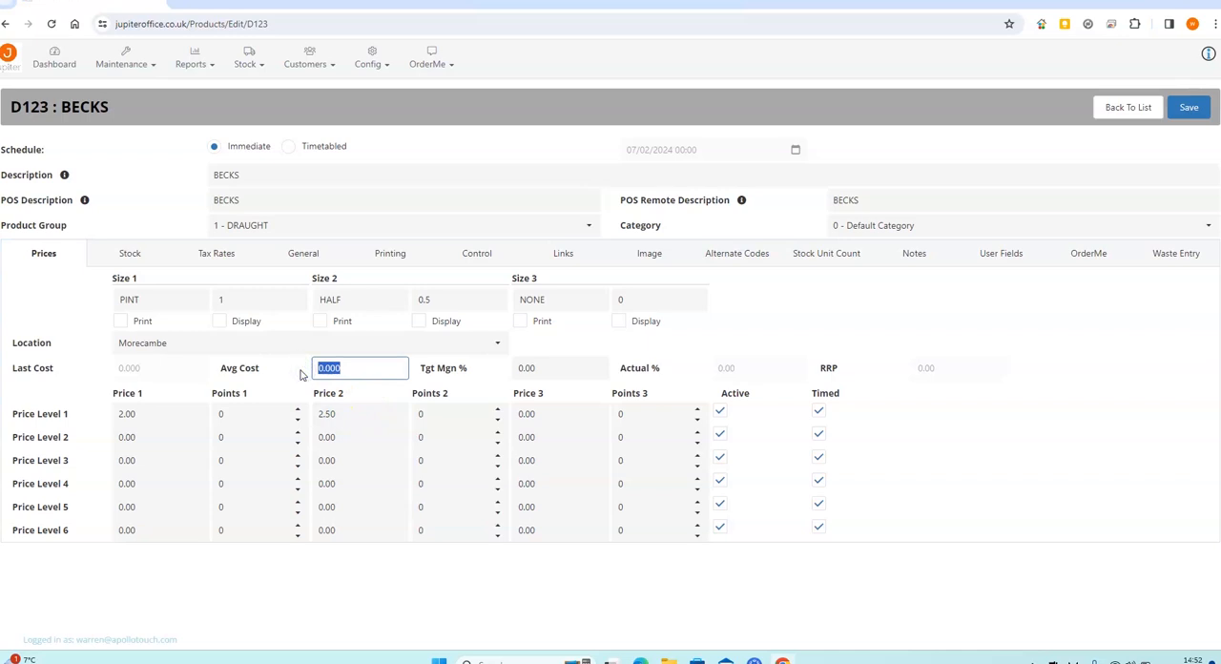
{"action": "key", "text": "Tab"}
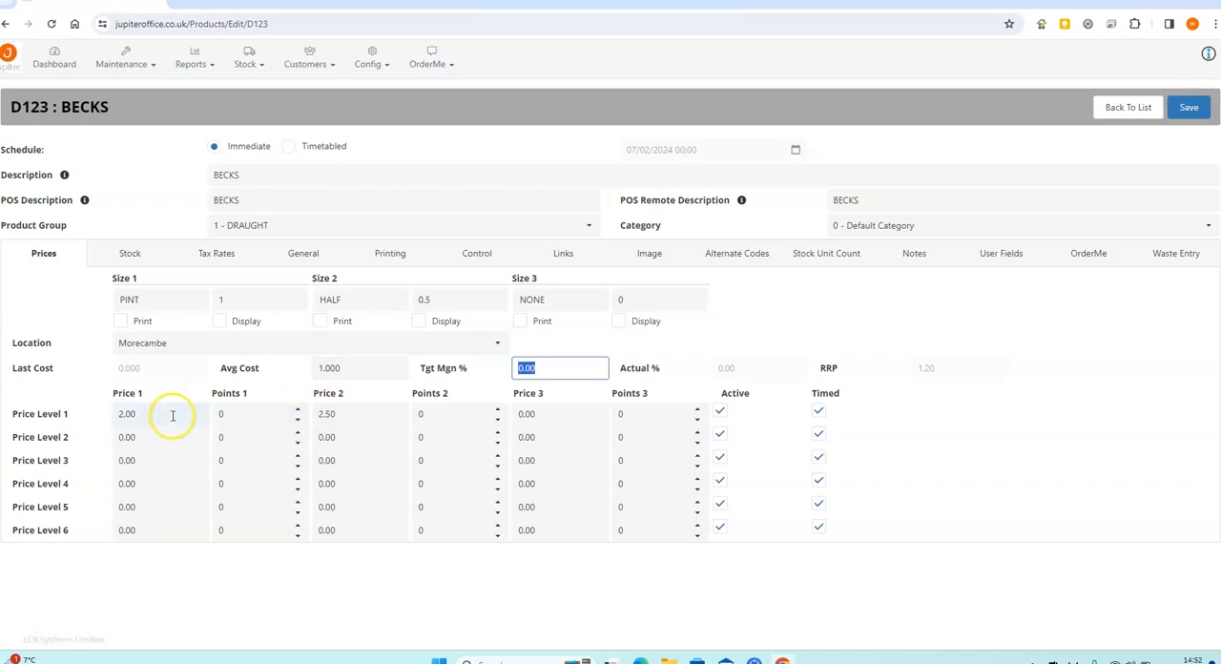
Check the actual margin percentages for Price 1 and Price 2 at Price Level 1, and save the BECKS product
{"action": "left_click", "coordinate": [164, 412]}
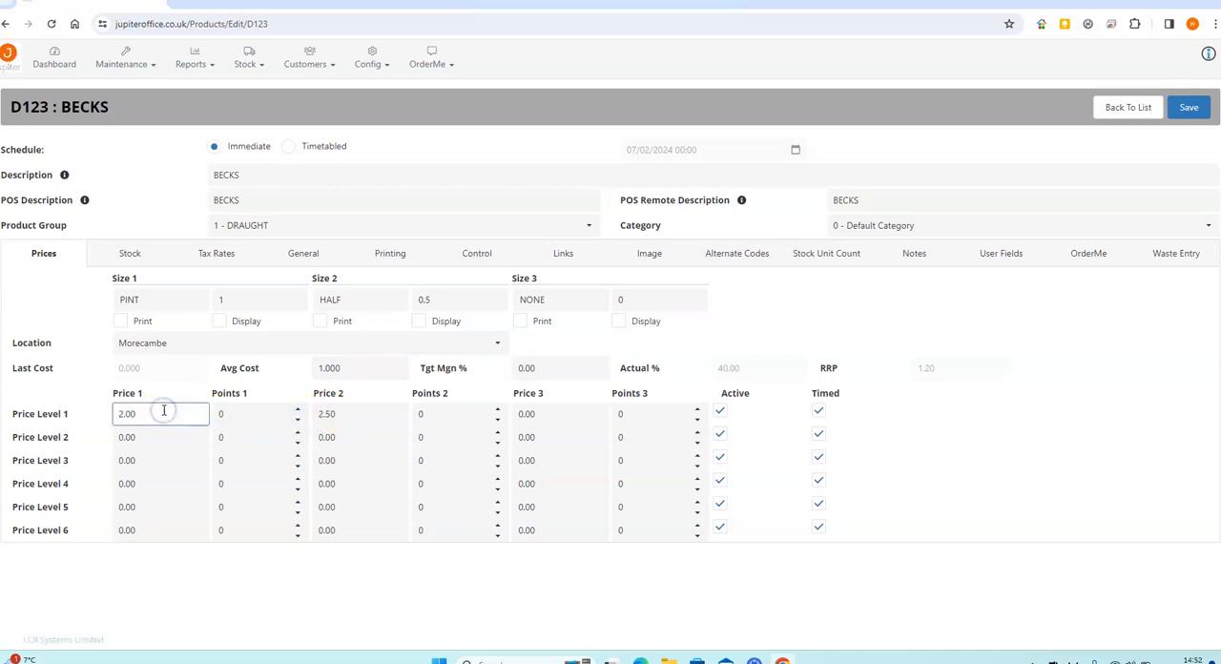
{"action": "left_click", "coordinate": [725, 374]}
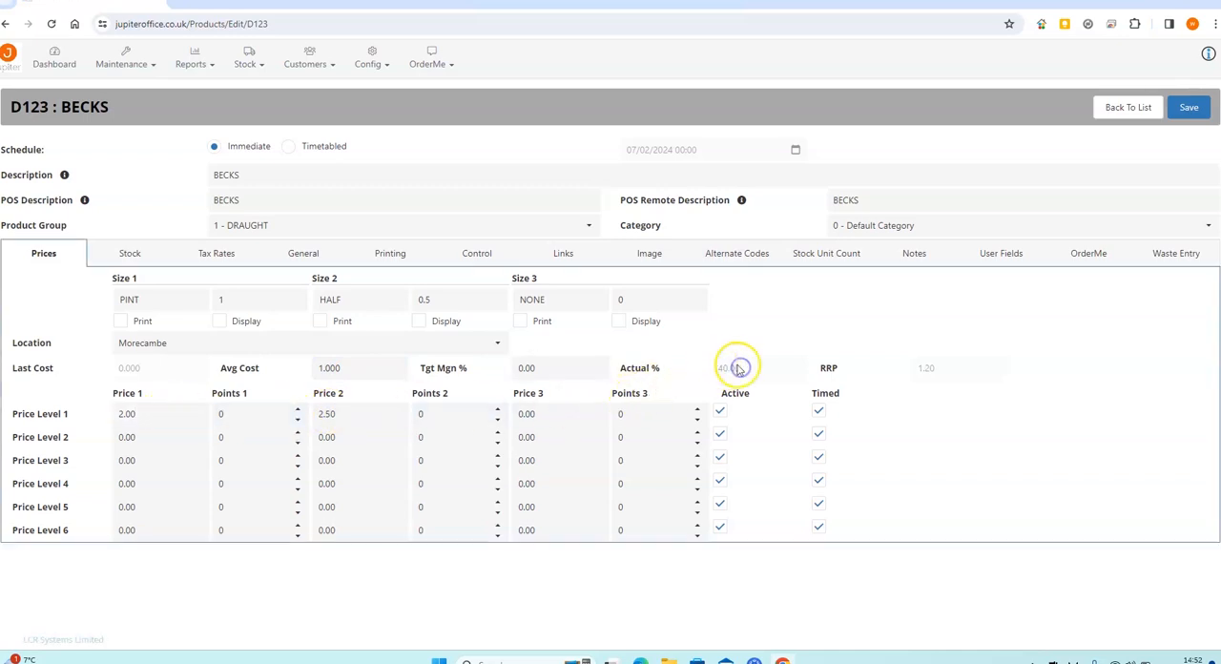
{"action": "left_click", "coordinate": [352, 413]}
{"action": "left_click", "coordinate": [168, 413]}
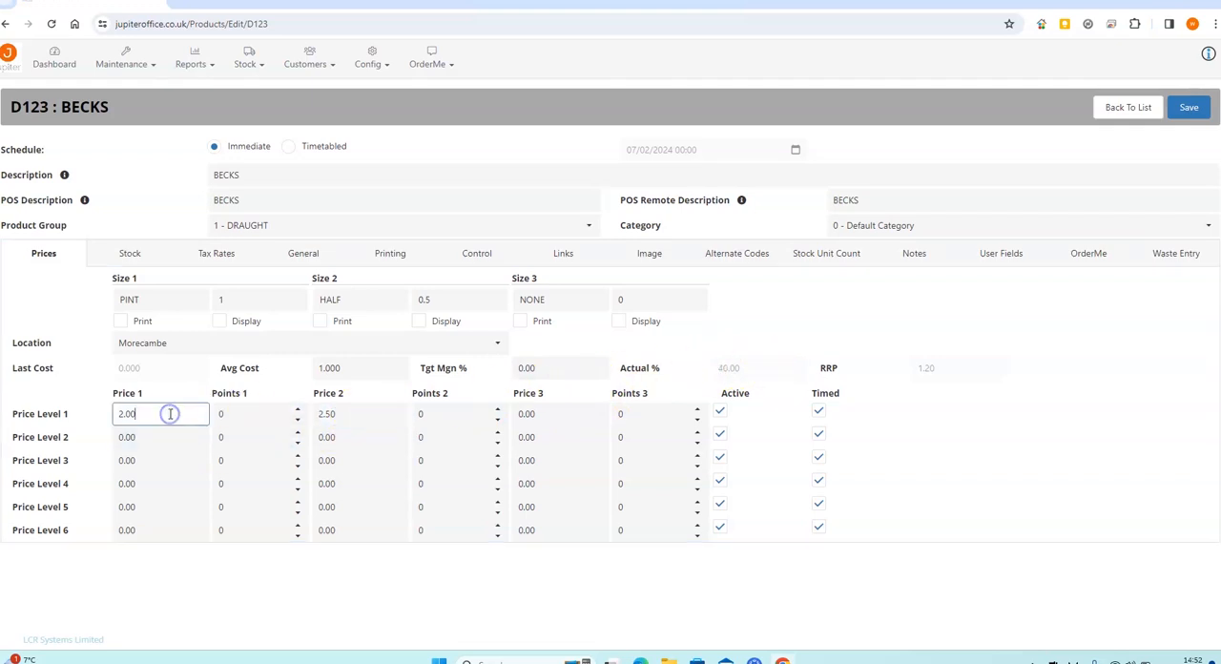
{"action": "left_click", "coordinate": [374, 413]}
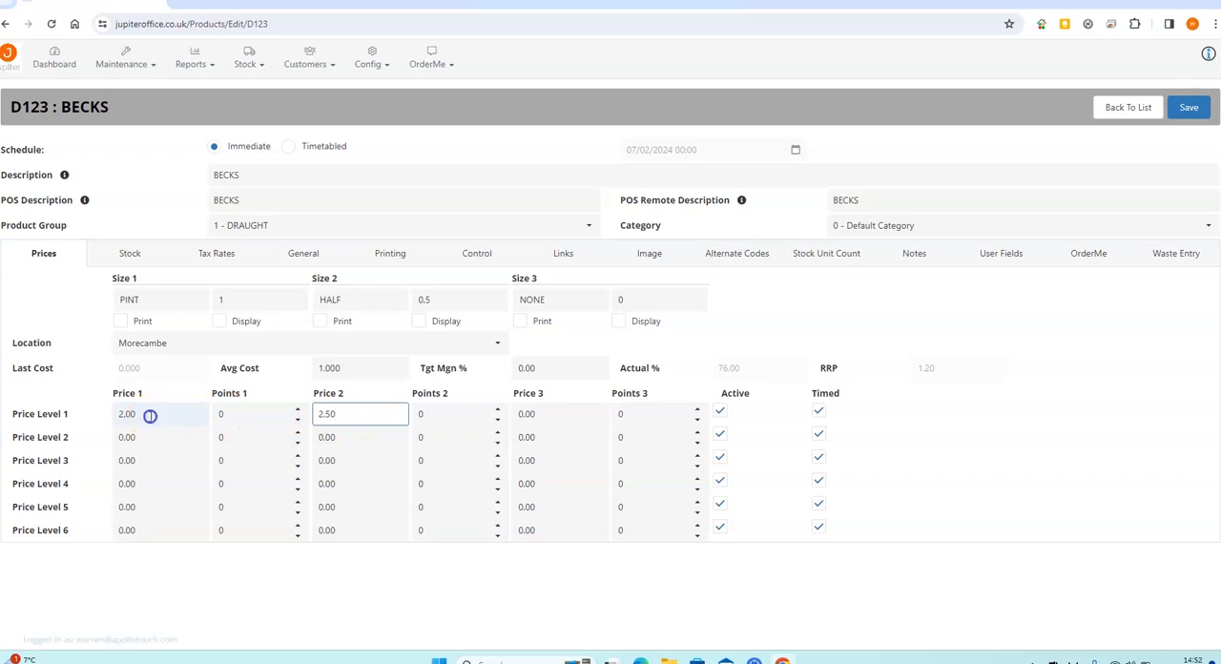
{"action": "left_click", "coordinate": [150, 414]}
{"action": "left_click", "coordinate": [129, 370]}
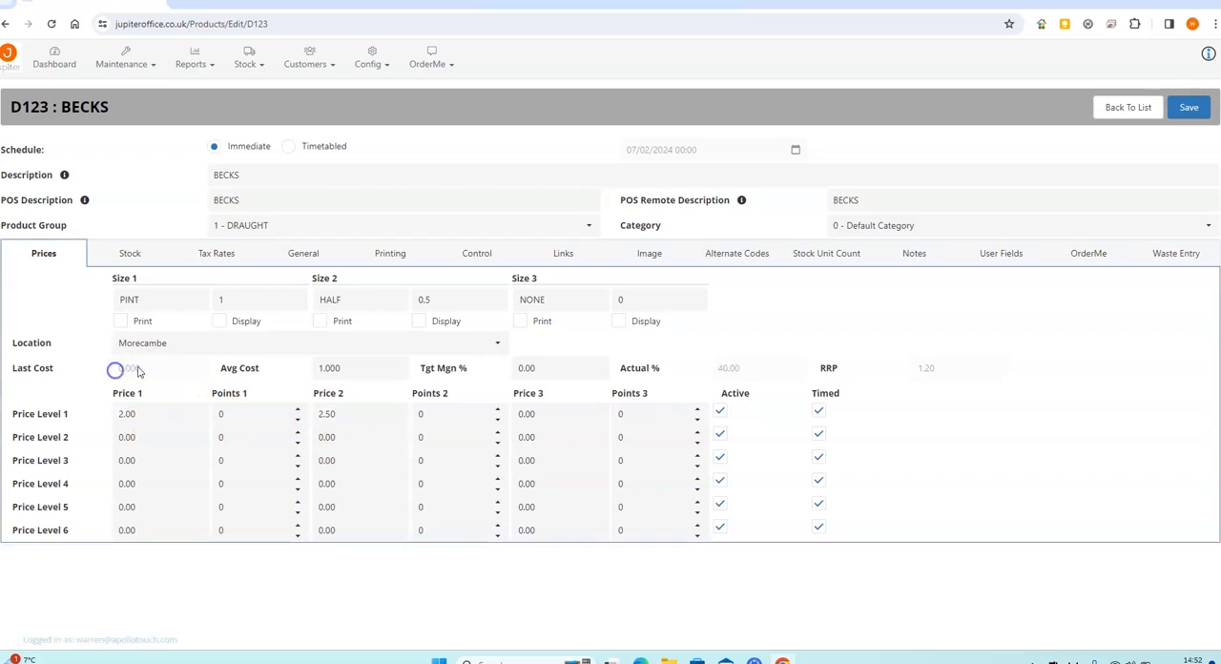
{"action": "left_click", "coordinate": [291, 370]}
{"action": "left_click", "coordinate": [1193, 109]}
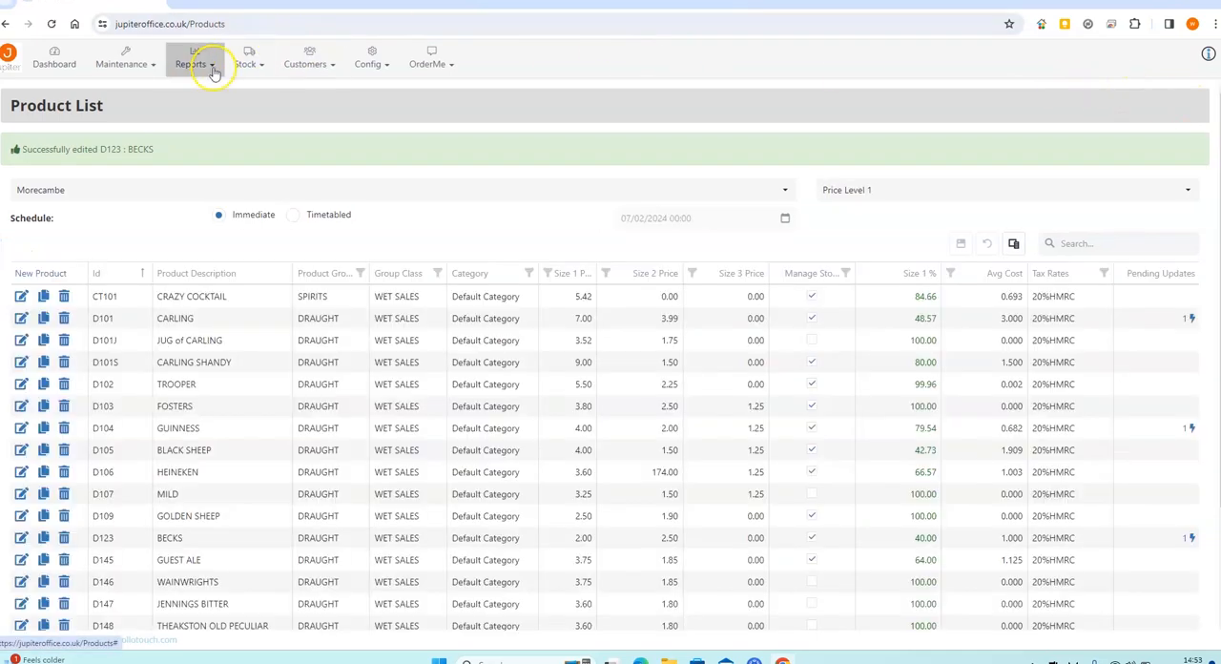
Open the BECKS (D123) record for editing in the Product Stock list for the Morecambe location
{"action": "left_click", "coordinate": [150, 72]}
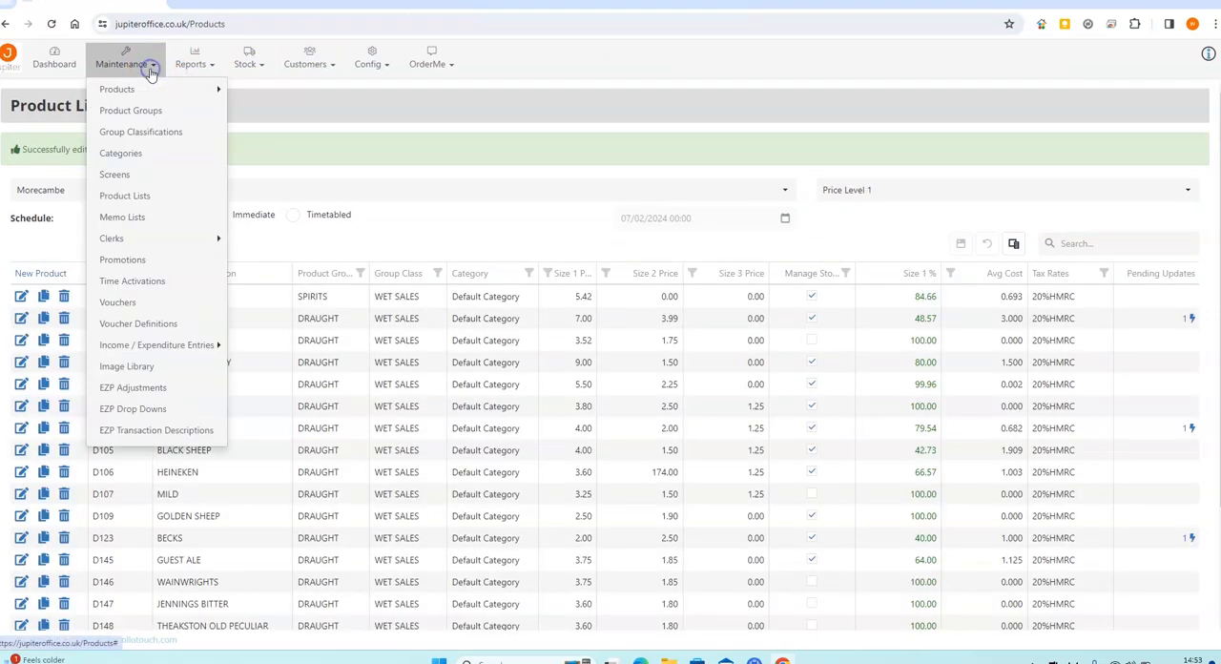
{"action": "mouse_move", "coordinate": [149, 91]}
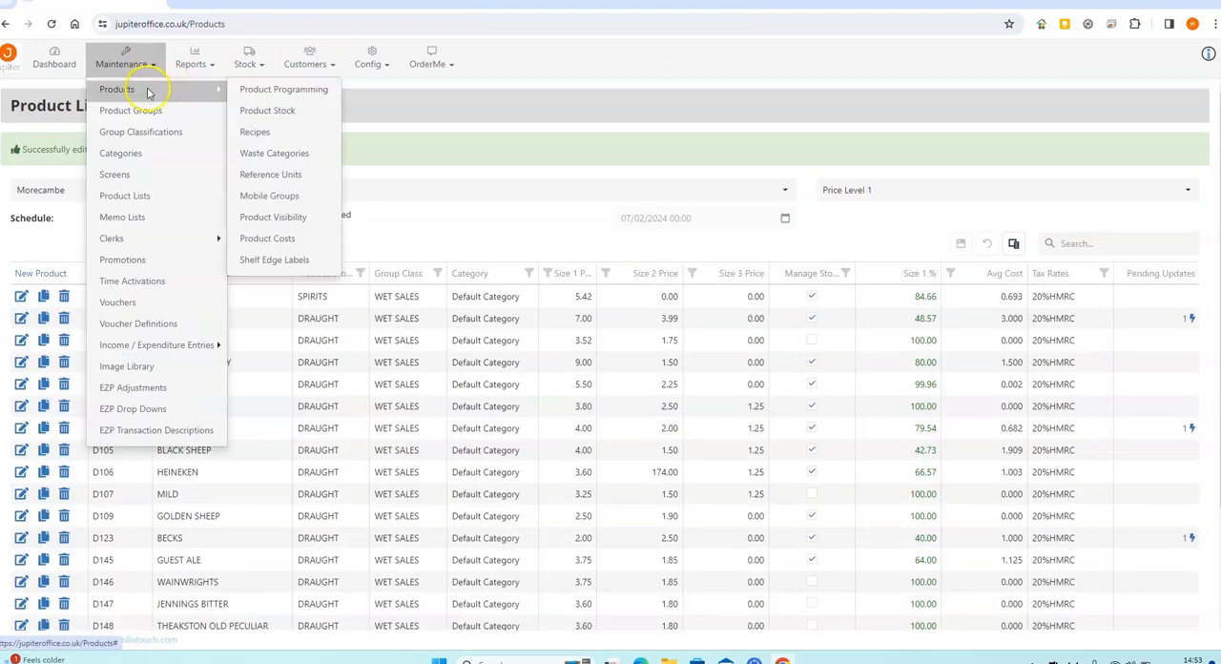
{"action": "left_click", "coordinate": [271, 111]}
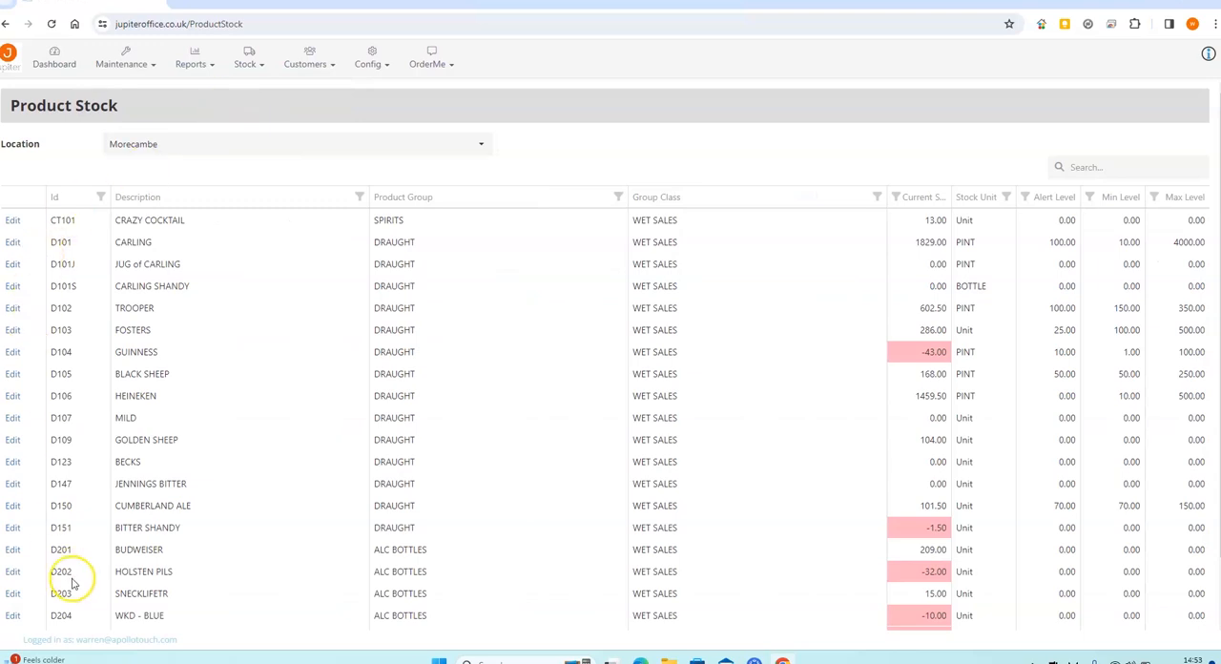
{"action": "left_click", "coordinate": [13, 463]}
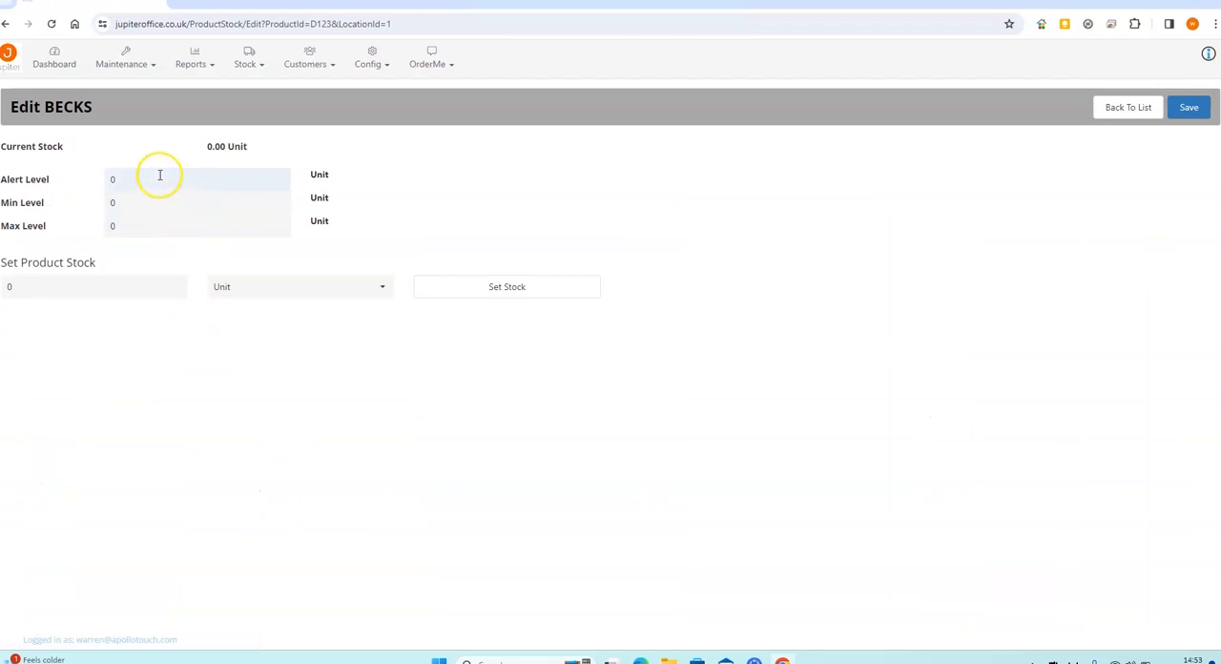
Enter an alert level of 88, a minimum level of 88 and a maximum level of 300 for BECKS
{"action": "left_click", "coordinate": [107, 177]}
{"action": "double_click", "coordinate": [107, 177]}
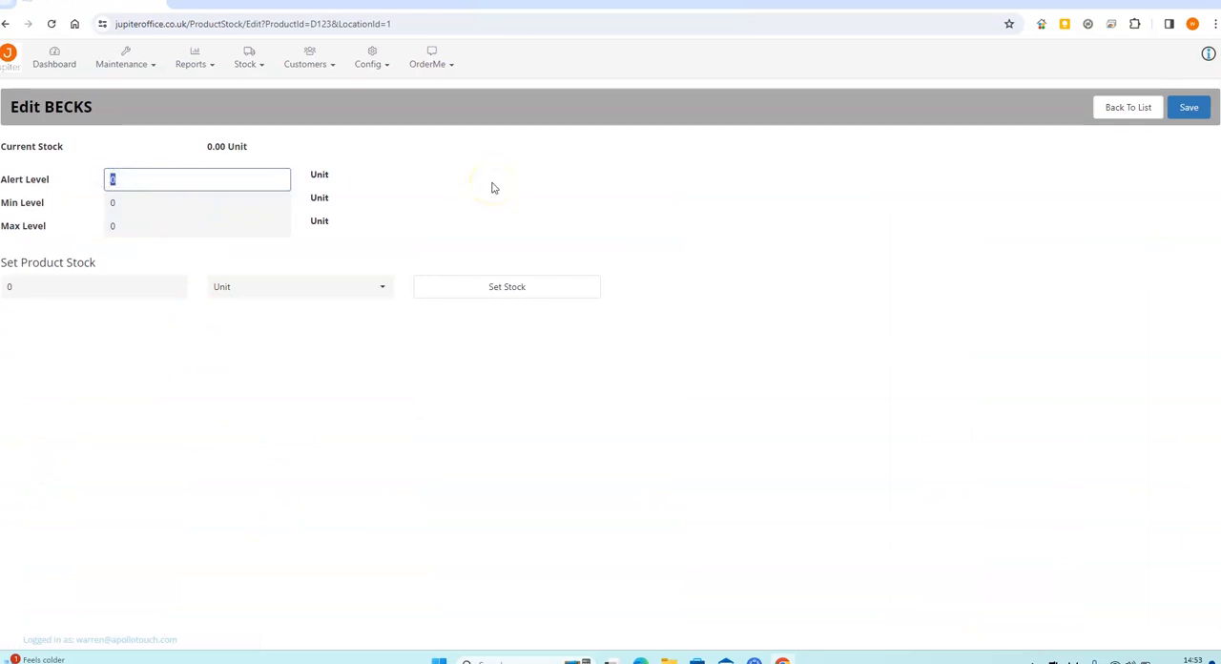
{"action": "type", "text": "88"}
{"action": "key", "text": "Tab"}
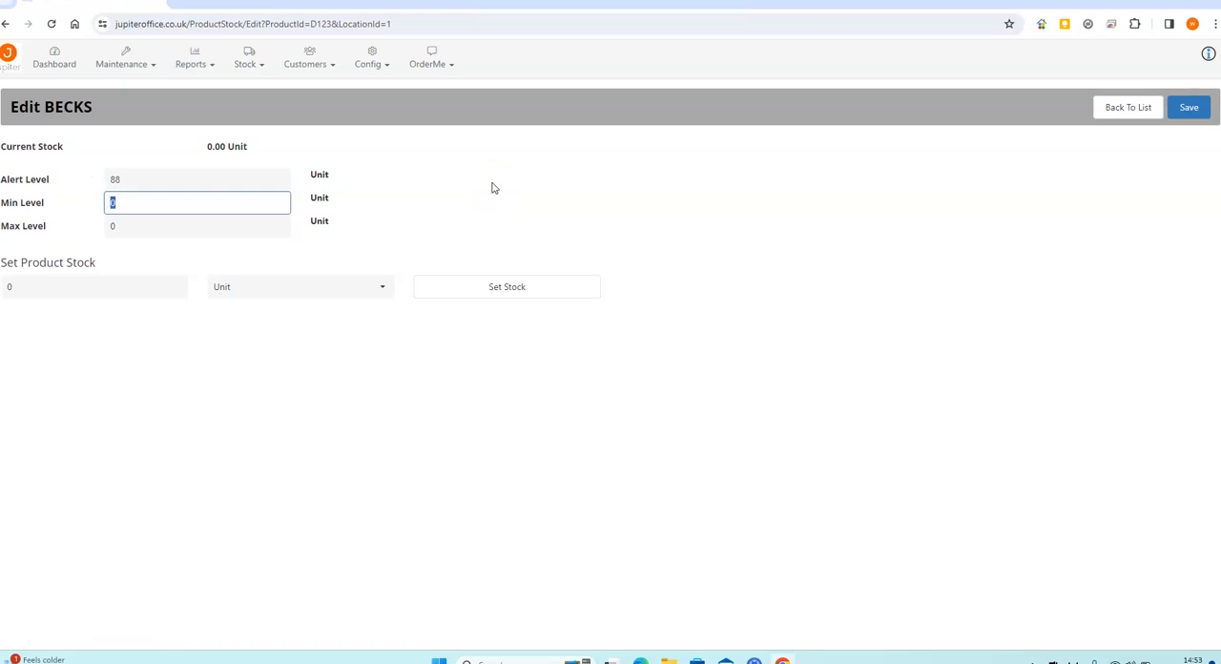
{"action": "type", "text": "88"}
{"action": "key", "text": "Tab"}
{"action": "type", "text": "300"}
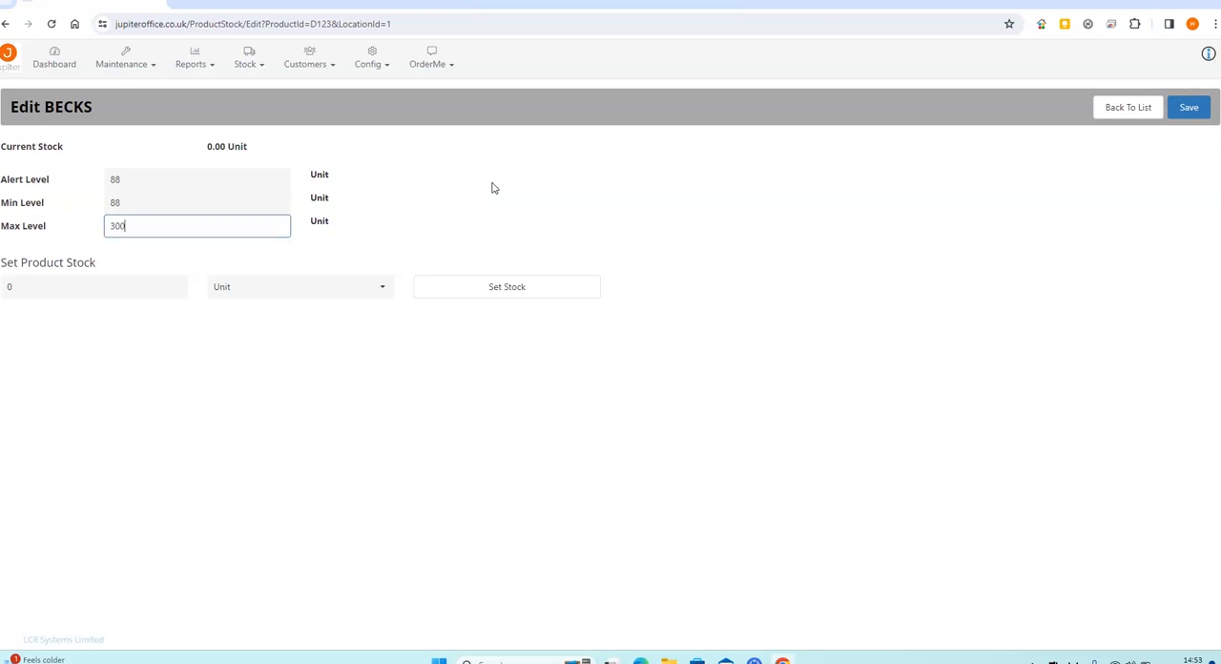
{"action": "key", "text": "Tab"}
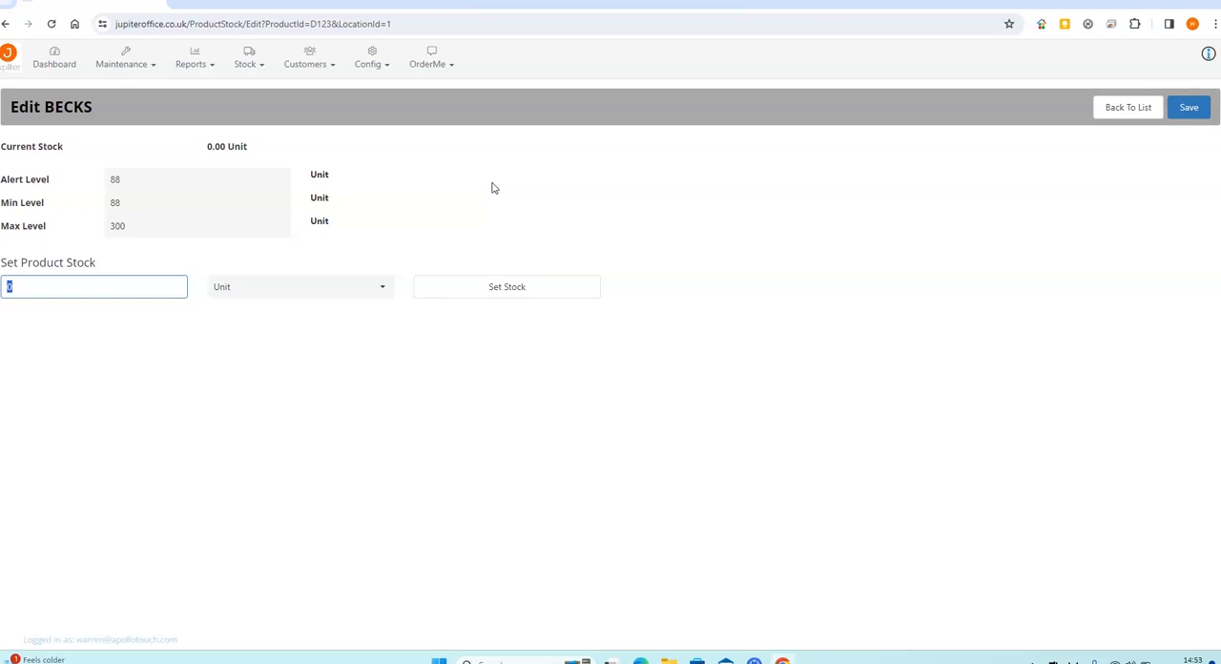
Set the product stock of BECKS to 88 with Unit as the stock unit, and confirm the change
{"action": "type", "text": "88"}
{"action": "key", "text": "Tab"}
{"action": "left_click", "coordinate": [508, 296]}
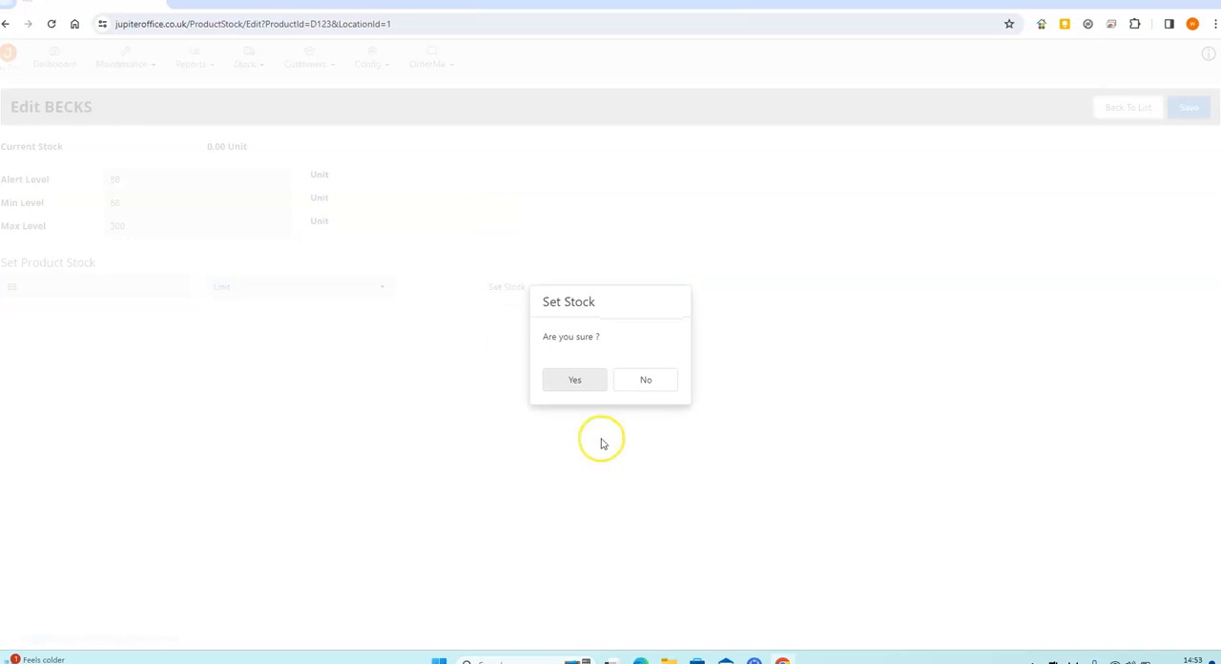
{"action": "left_click", "coordinate": [582, 382]}
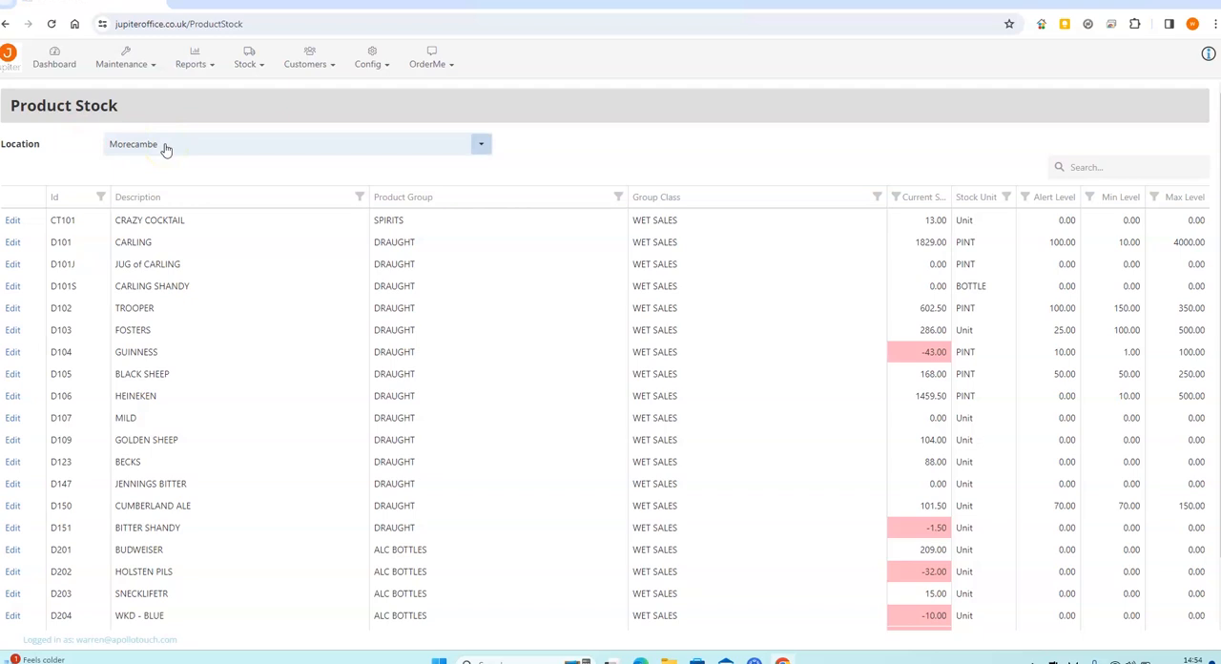
{"action": "left_click", "coordinate": [127, 62]}
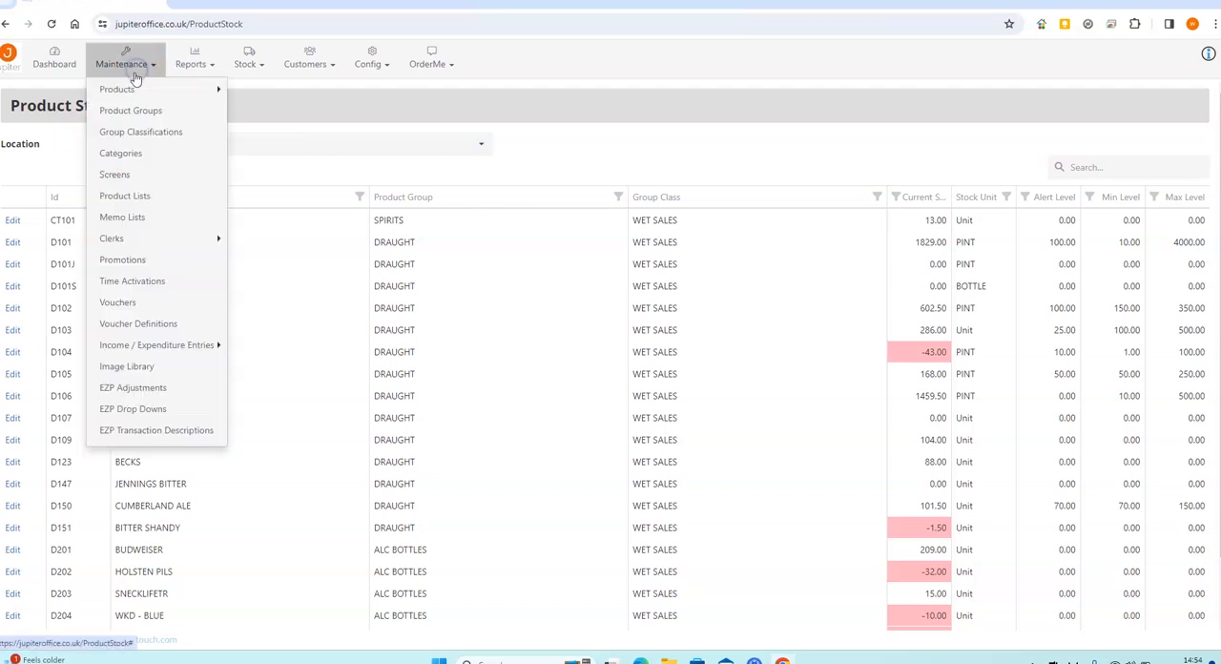
{"action": "mouse_move", "coordinate": [136, 89]}
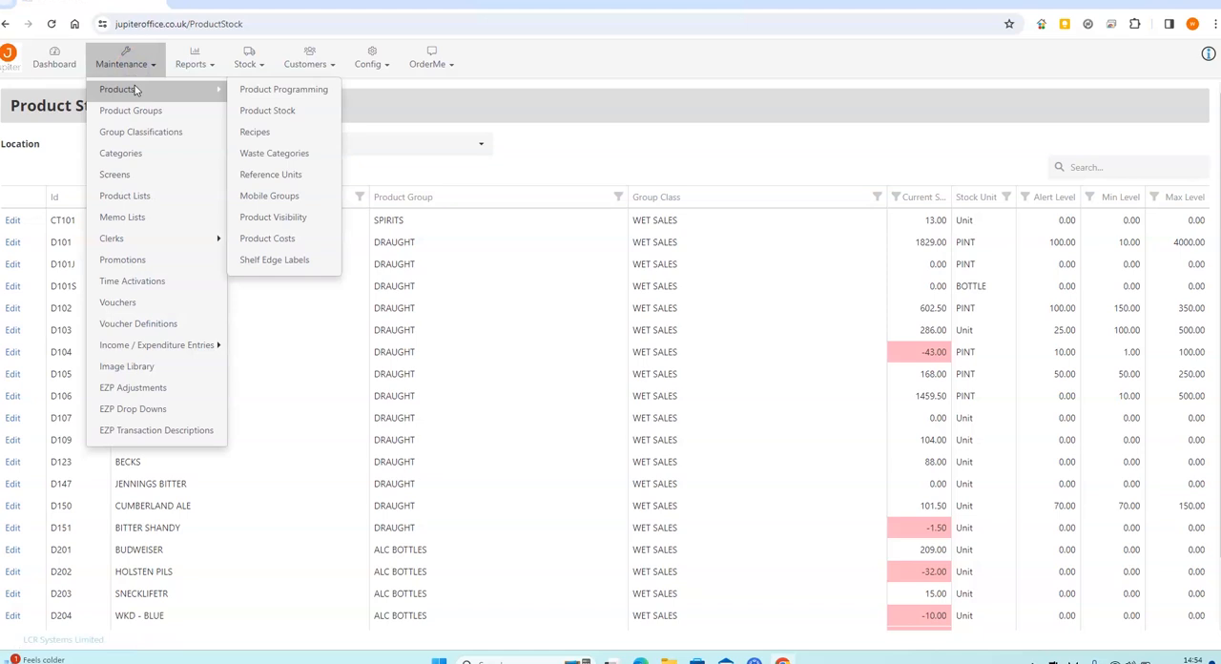
{"action": "left_click", "coordinate": [643, 169]}
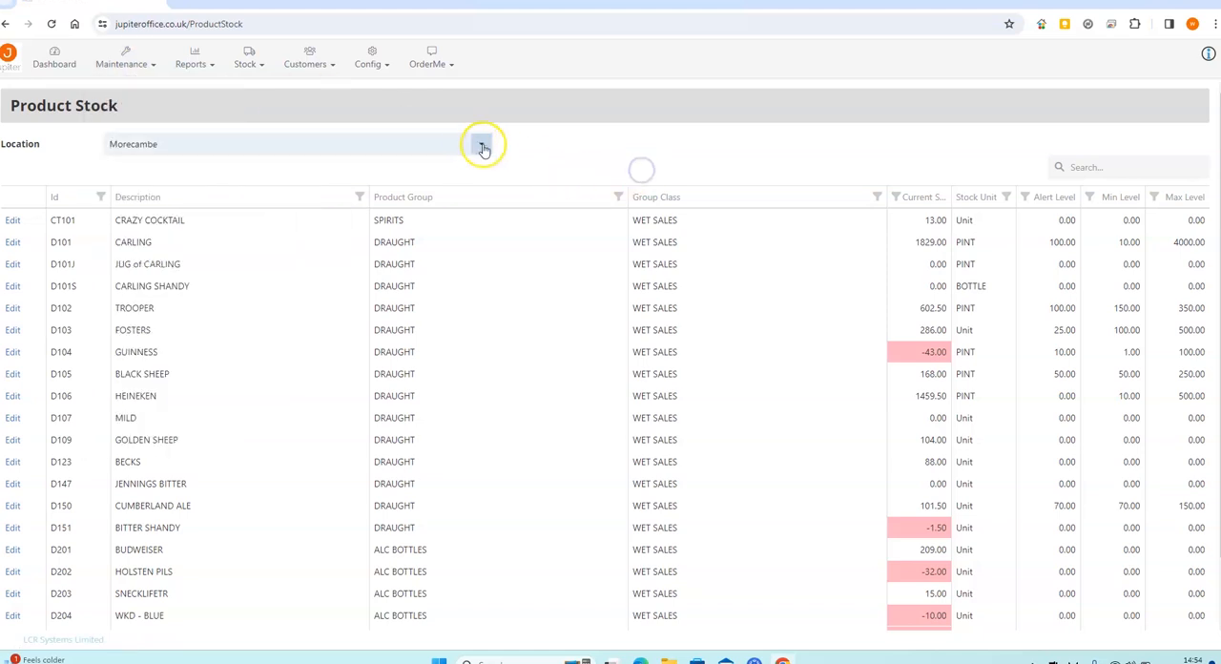